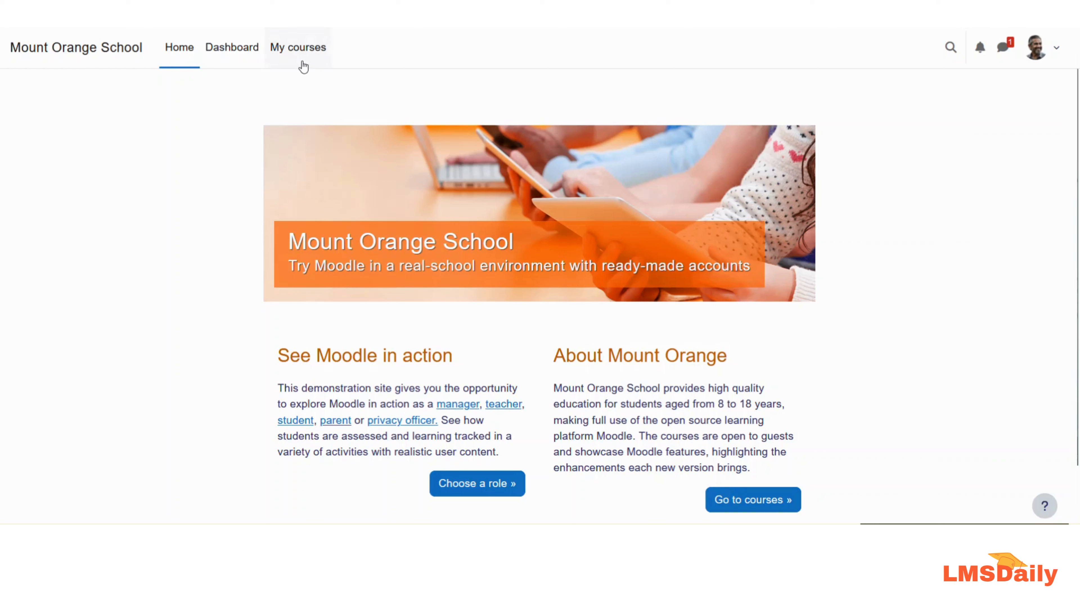
# Step: Open the Mindful course creation question bank via My courses and More > Question bank
pyautogui.click(301, 49)
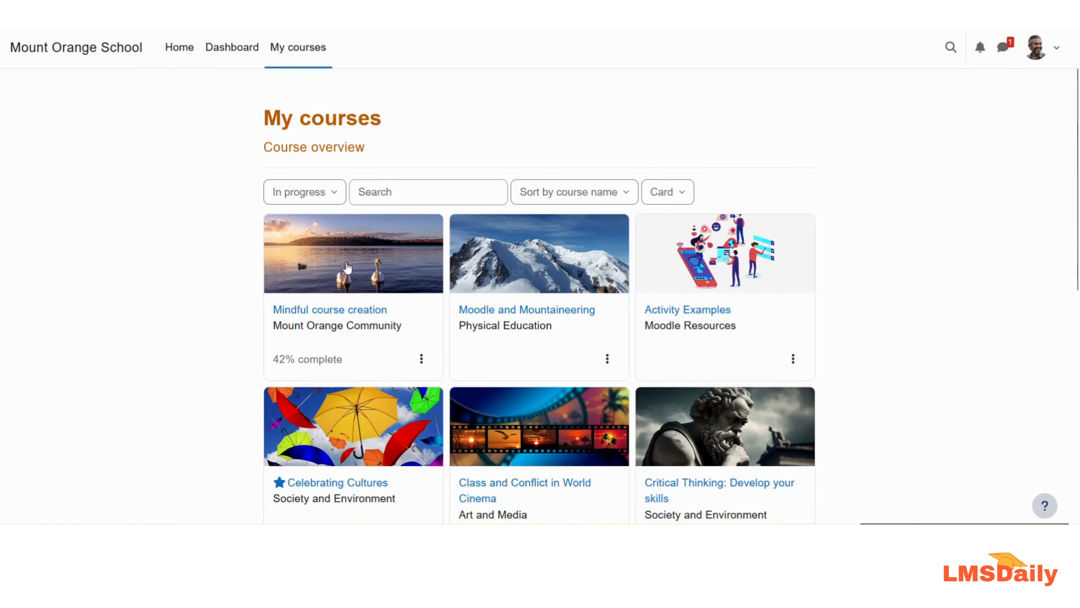
pyautogui.click(348, 268)
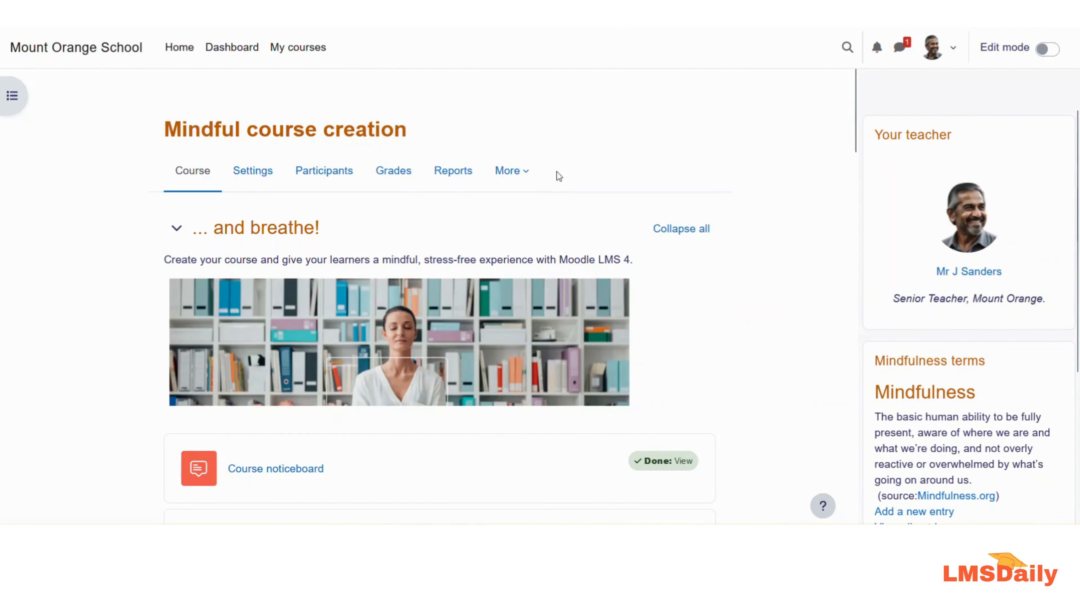
pyautogui.click(528, 181)
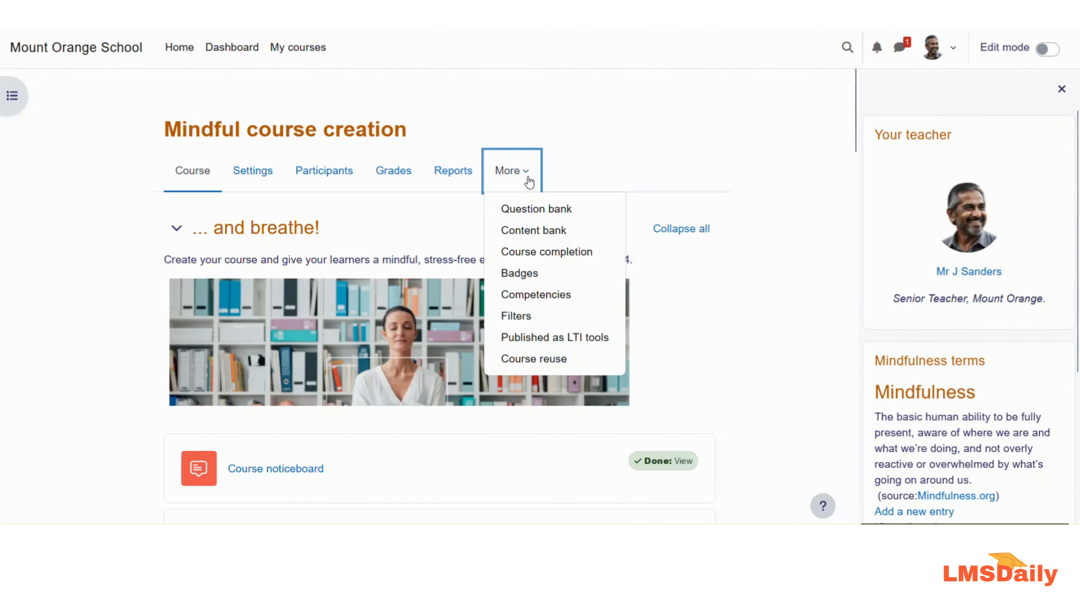
pyautogui.click(522, 209)
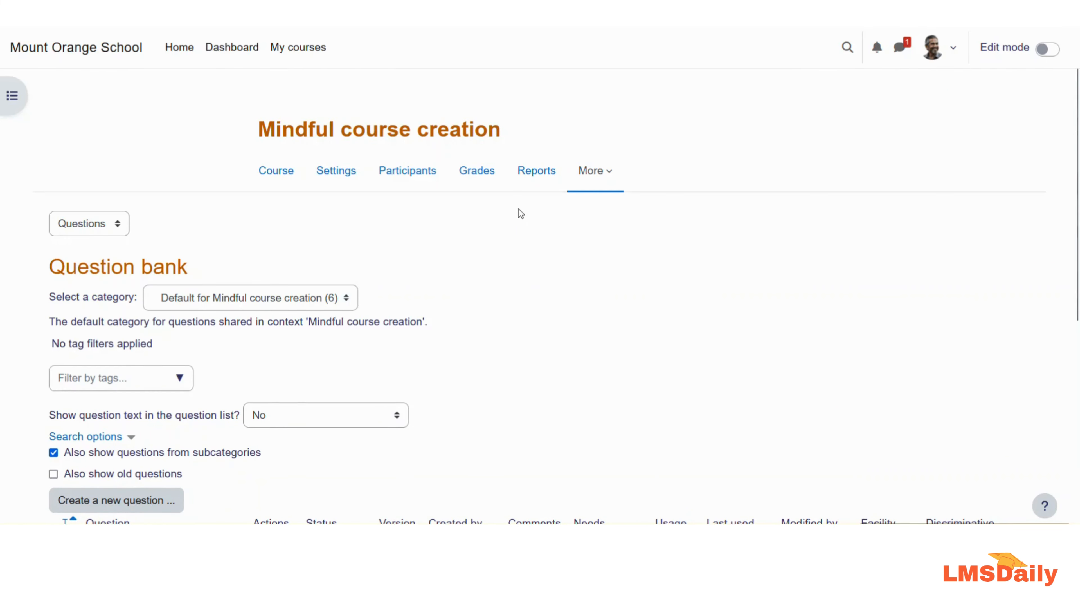
pyautogui.click(154, 500)
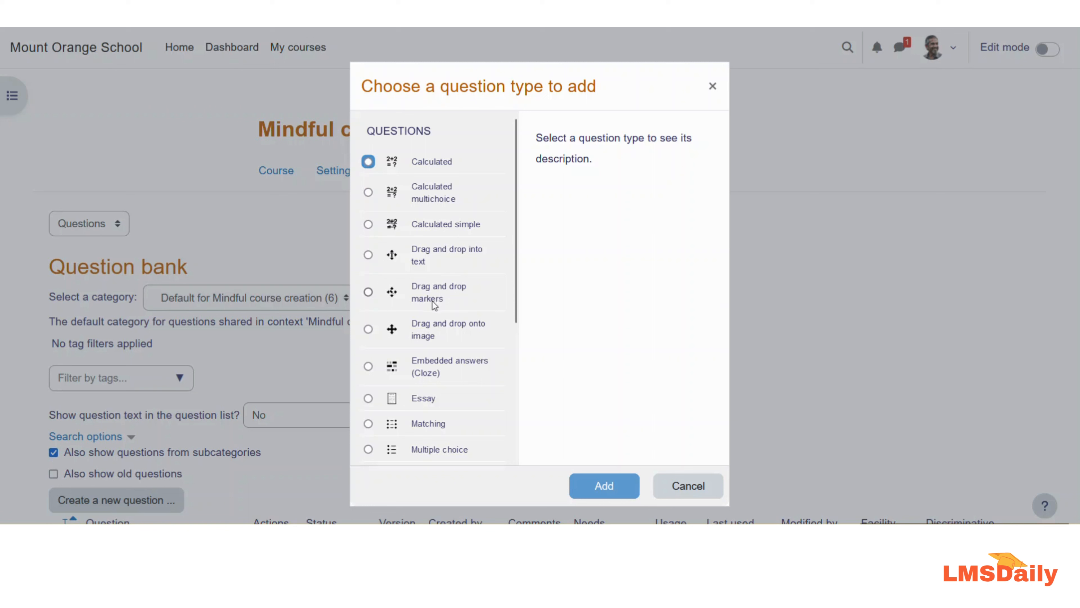
# Step: Choose the Select missing words question type and add it
pyautogui.scroll(-3, 432, 300)
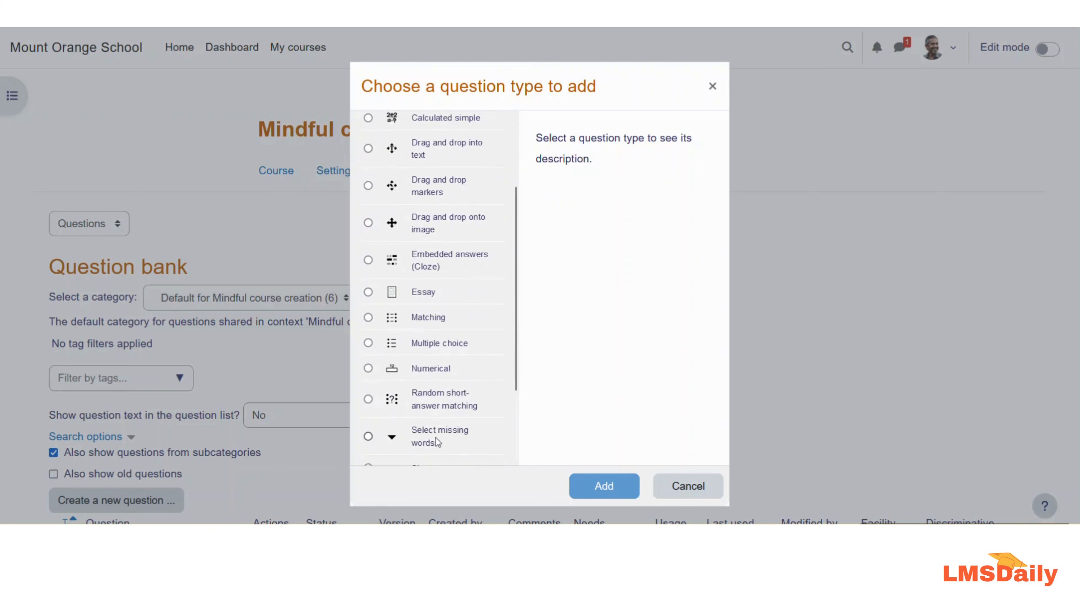
pyautogui.click(424, 446)
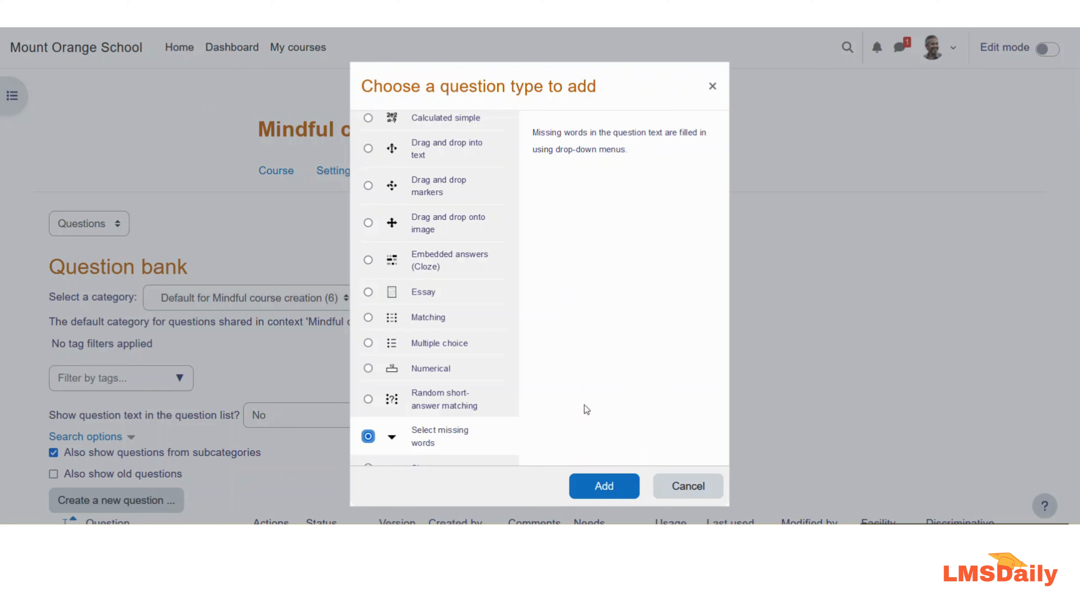
pyautogui.click(606, 491)
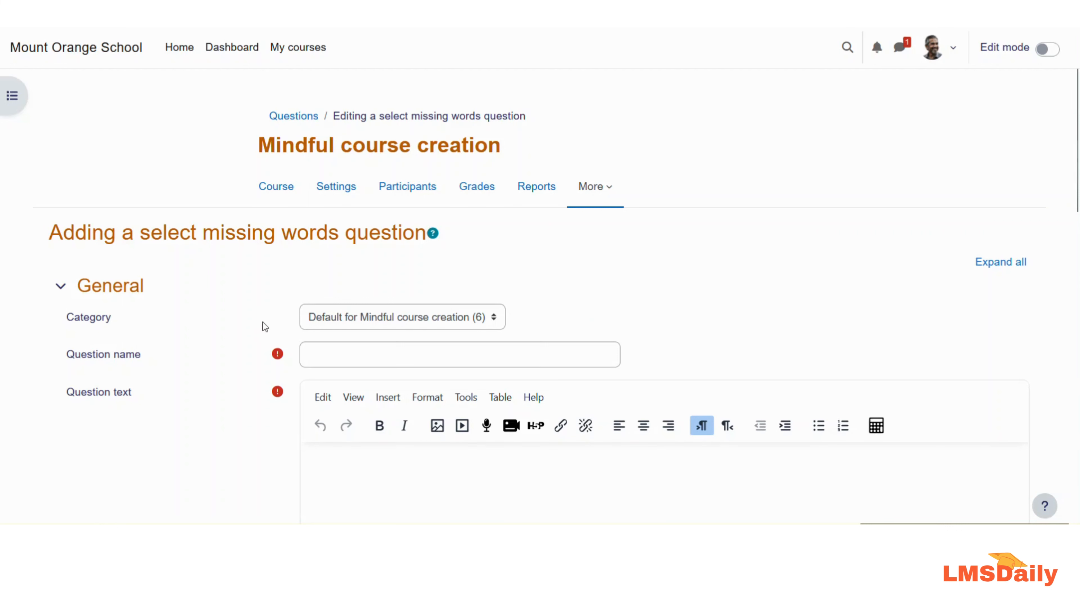
# Step: Enter 'english language' as the question name
pyautogui.scroll(-3, 263, 321)
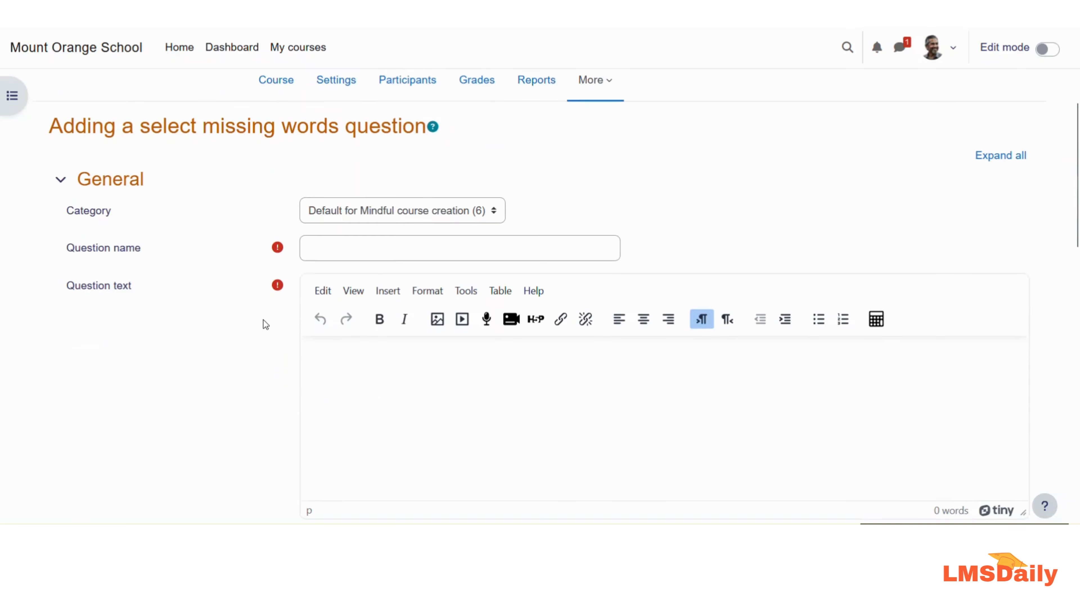
pyautogui.click(322, 247)
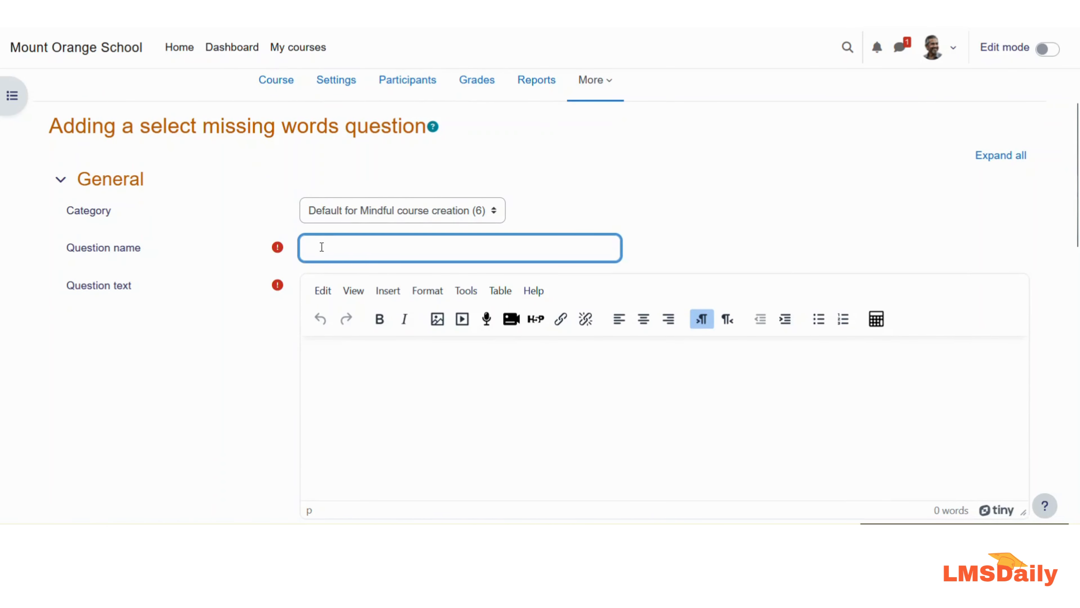
pyautogui.write('english language')
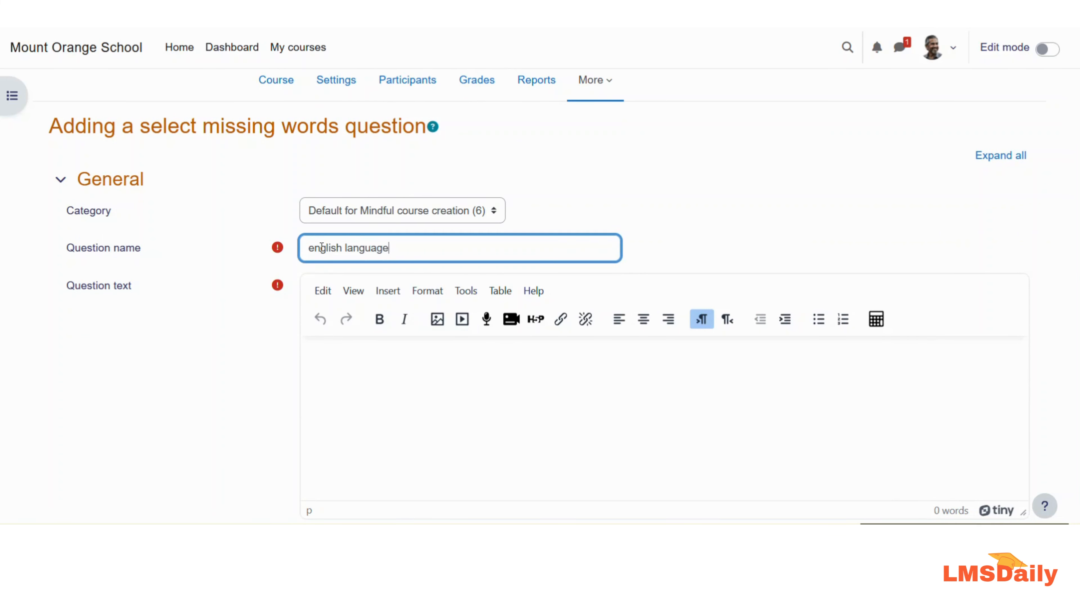
pyautogui.click(332, 349)
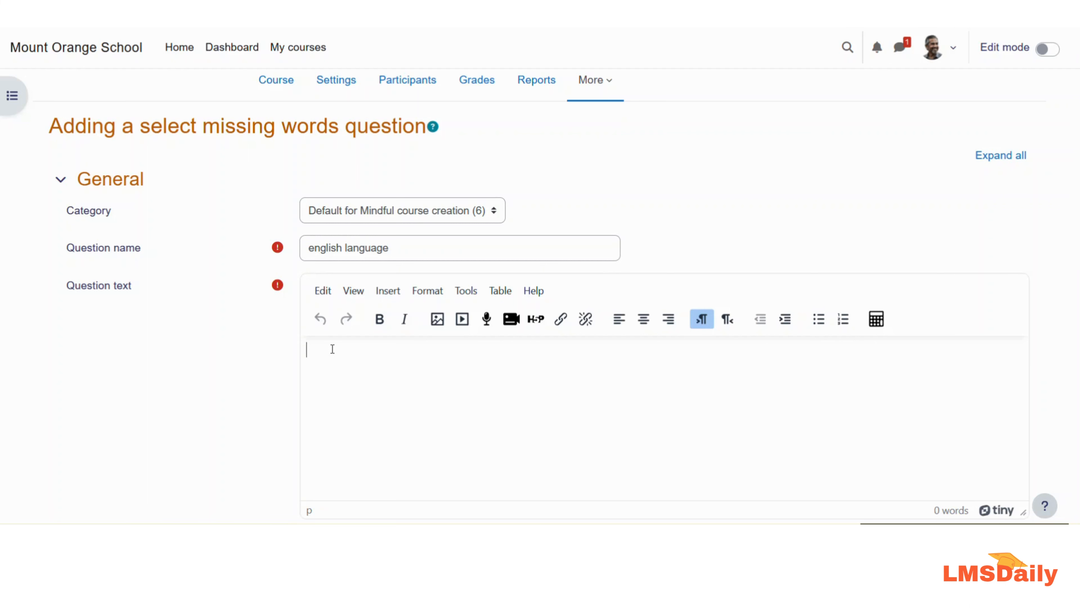
# Step: Type 'Johnny wants to [[1]] with [[2]] friends.' and a second line 'He also likes to do …'
pyautogui.write('Johnny wants to [[')
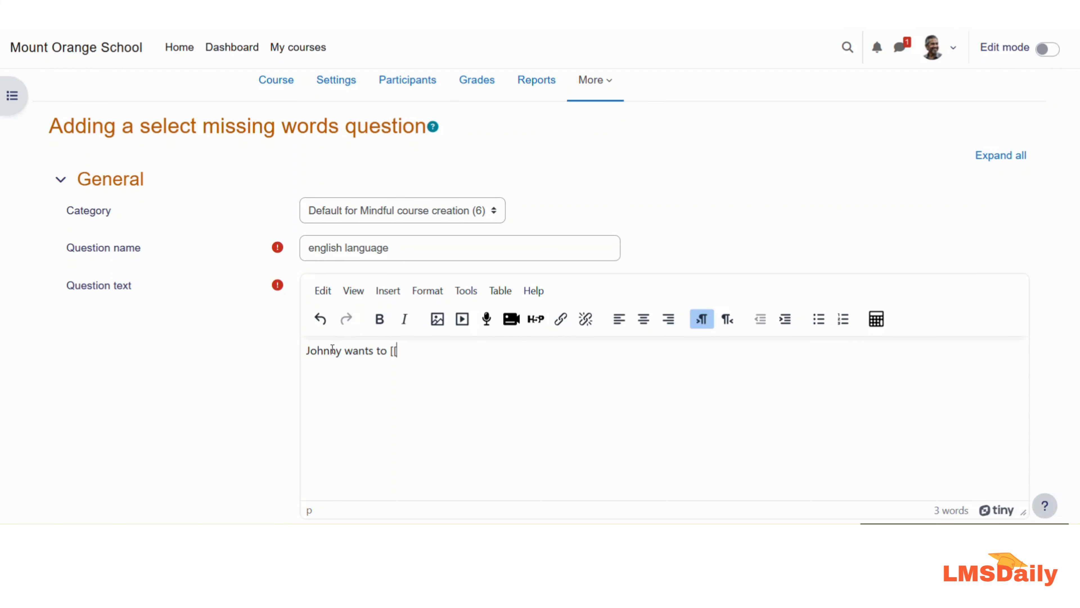
pyautogui.write('1]]')
pyautogui.write('with [[2]] friends.')
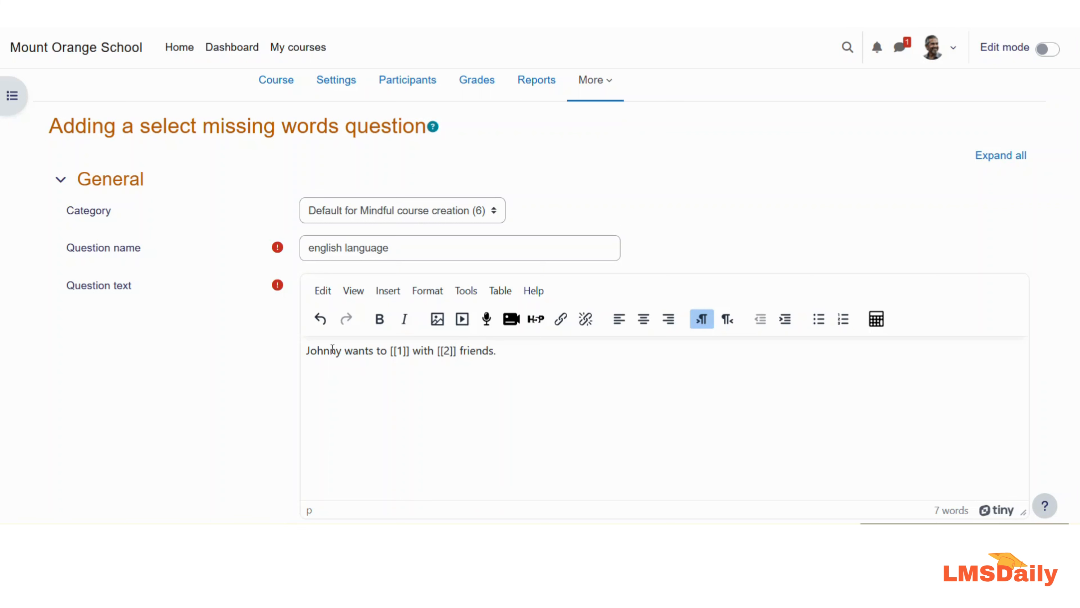
pyautogui.press('Return')
pyautogui.write('He also likes to do [[r')
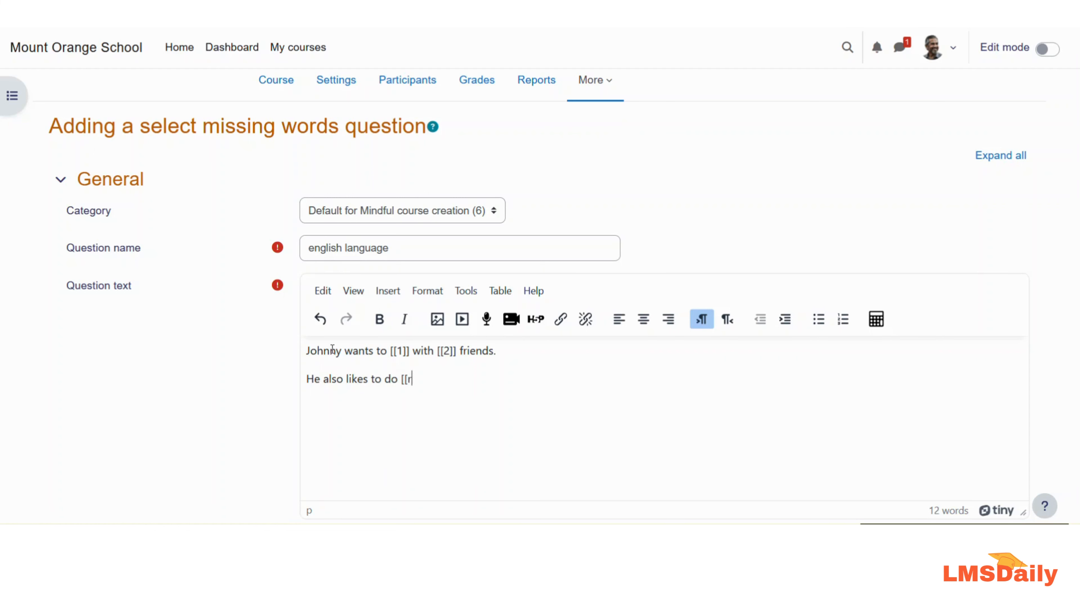
pyautogui.press('BackSpace')
pyautogui.write('3]].')
# Step: Set the Question status dropdown to Draft
pyautogui.scroll(-5, 262, 346)
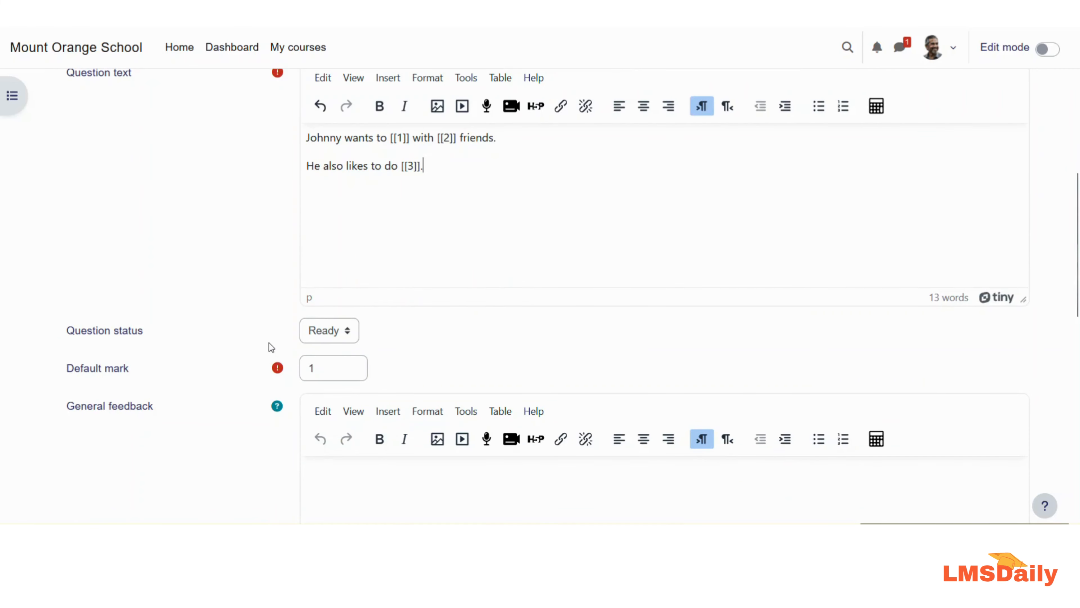
pyautogui.scroll(-7, 266, 347)
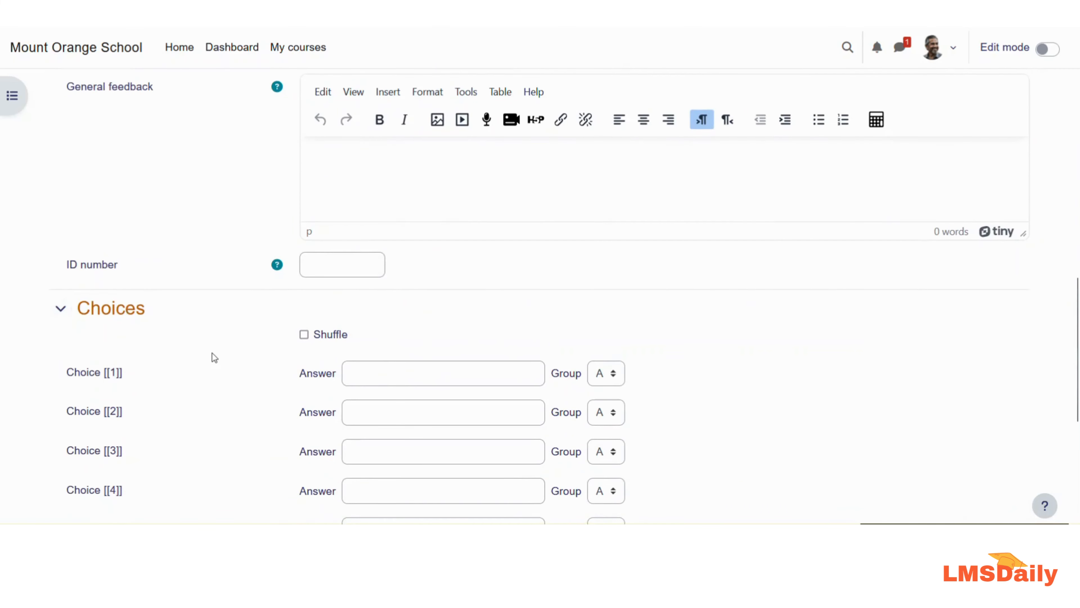
pyautogui.scroll(7, 212, 353)
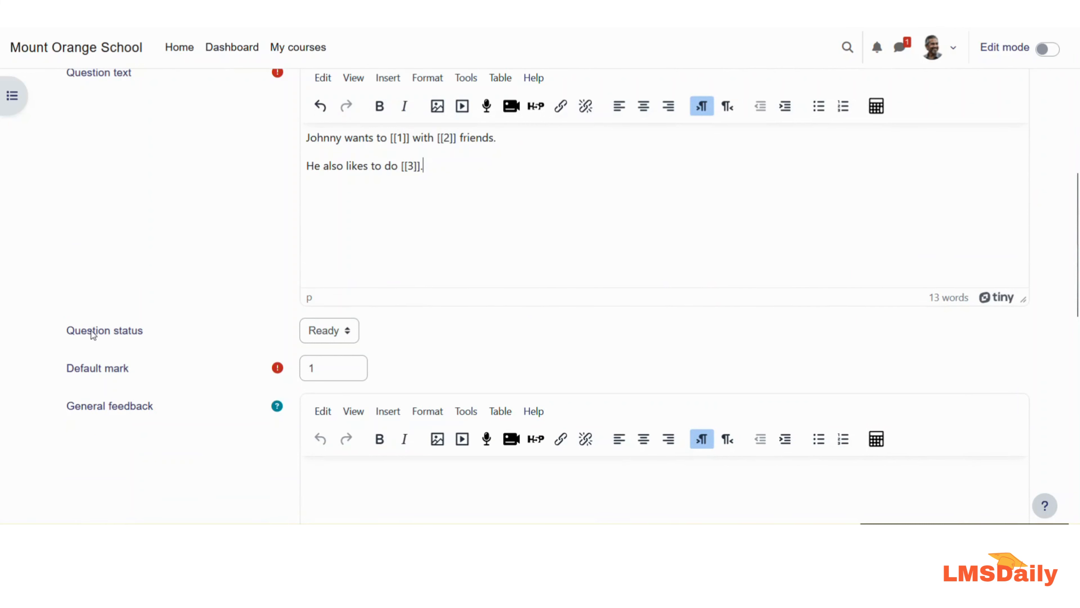
pyautogui.click(336, 333)
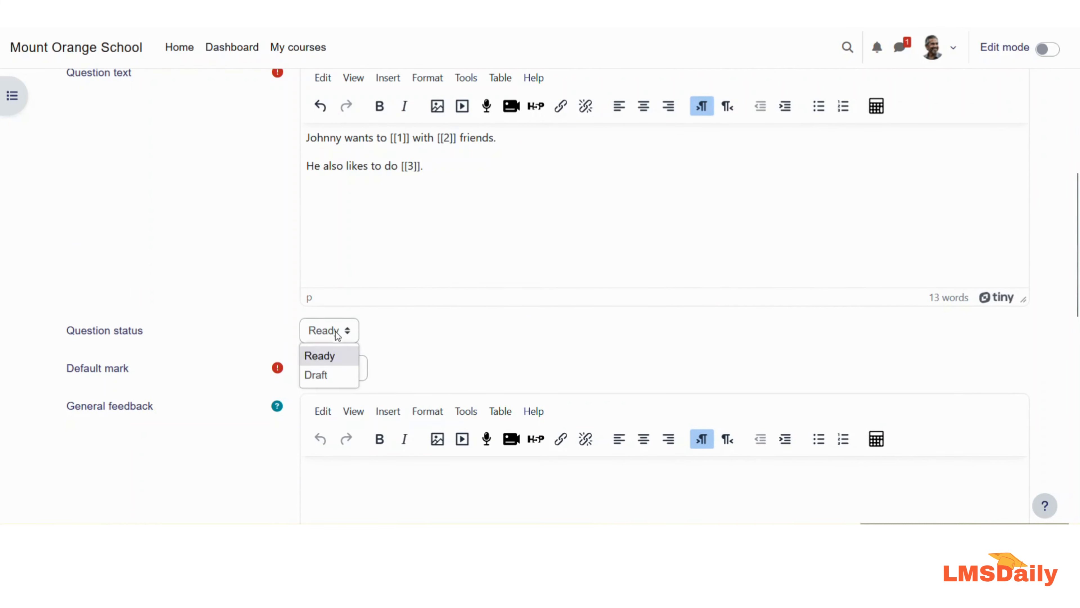
pyautogui.click(331, 378)
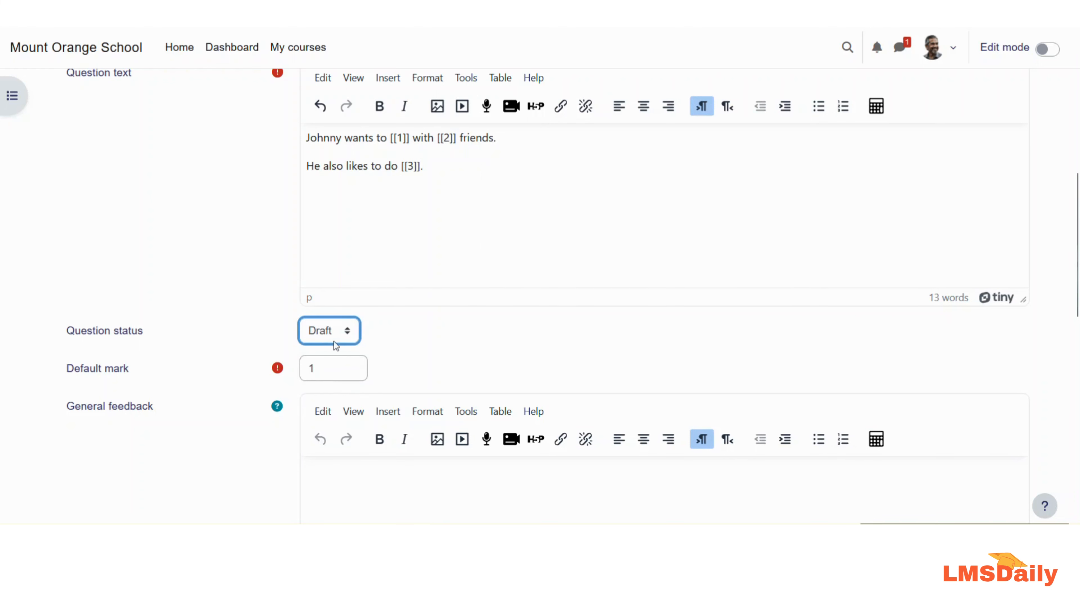
pyautogui.click(324, 335)
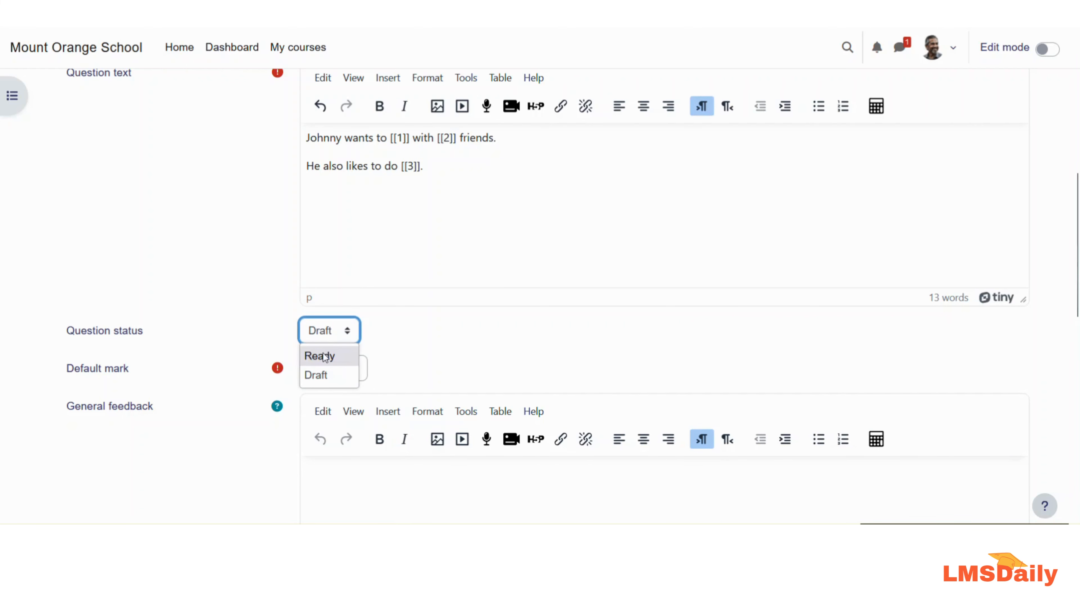
pyautogui.click(316, 375)
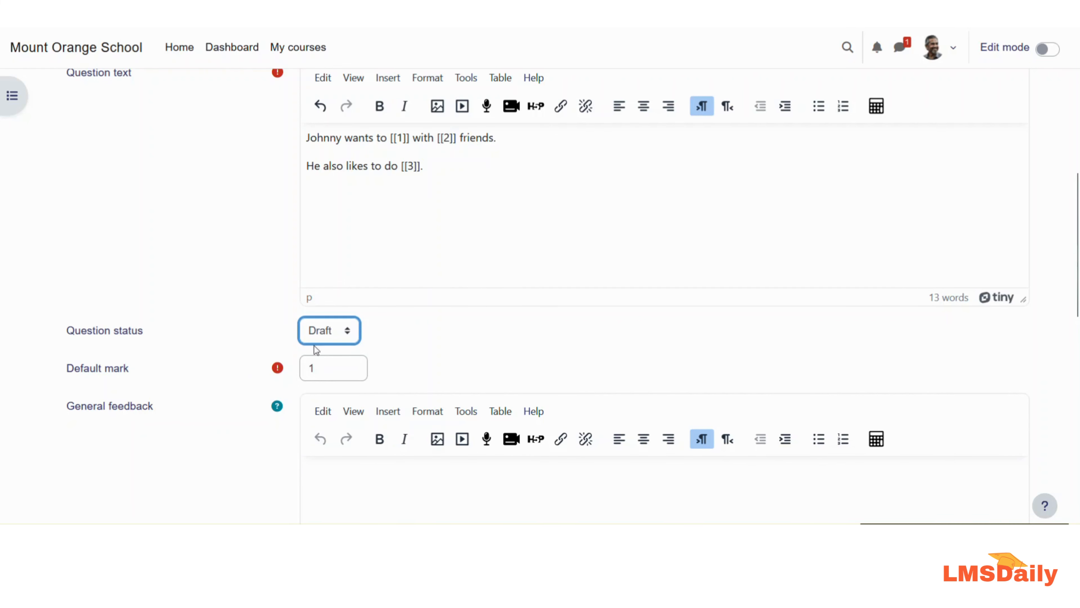
pyautogui.scroll(-3, 225, 345)
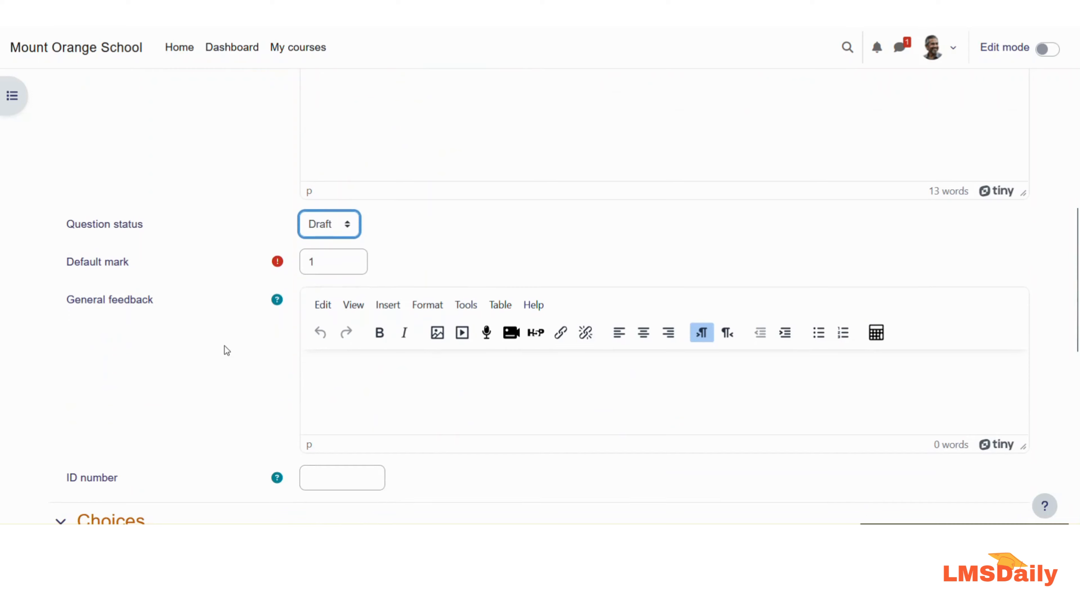
# Step: Fill the first three answer choices with playing, his and running
pyautogui.click(361, 358)
pyautogui.scroll(-5, 246, 352)
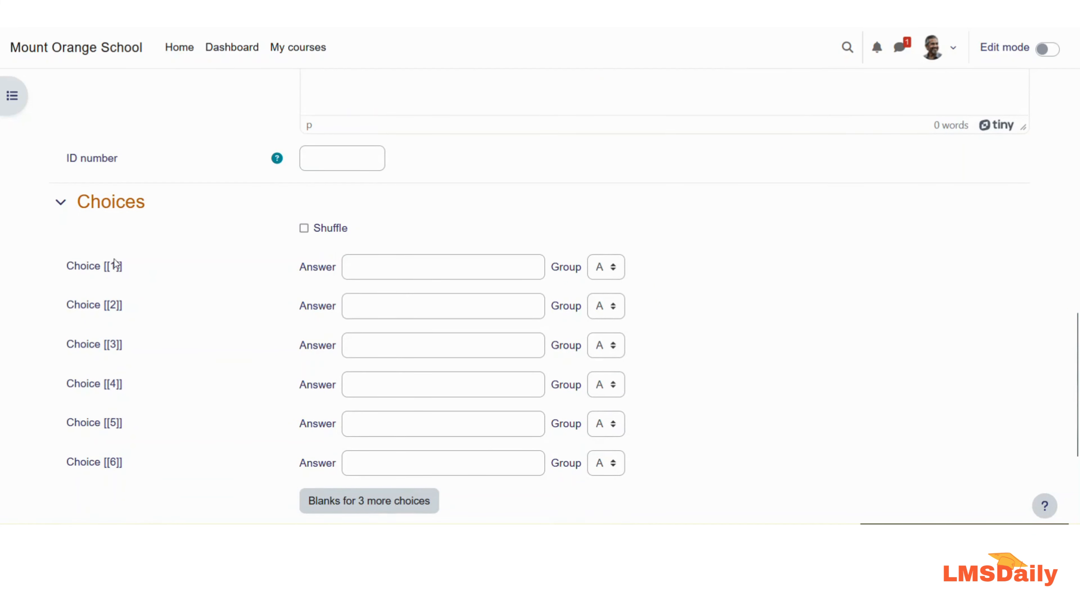
pyautogui.click(376, 267)
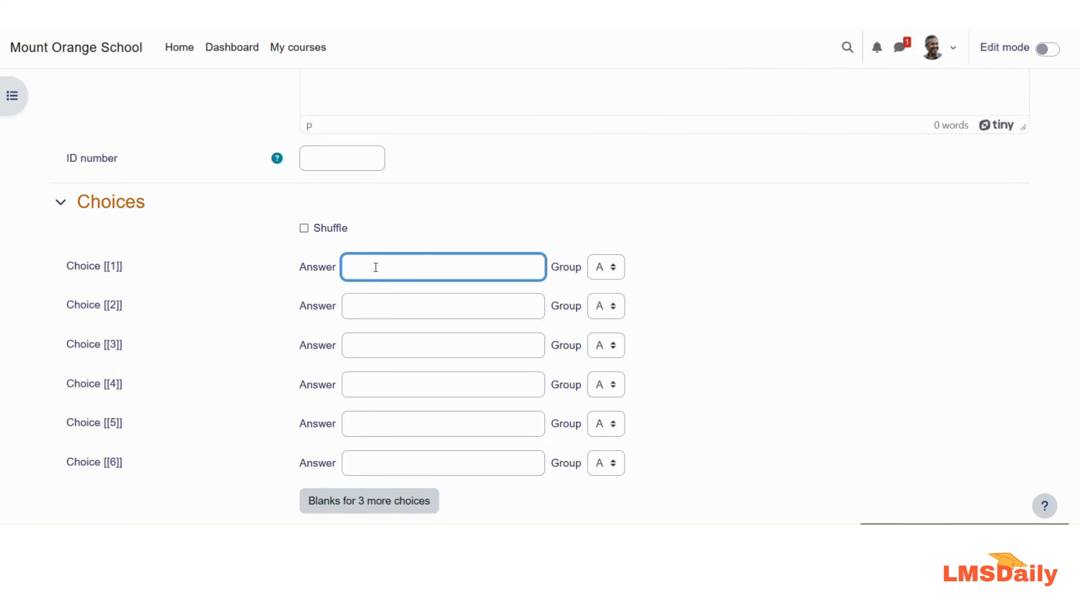
pyautogui.write('playing')
pyautogui.click(382, 305)
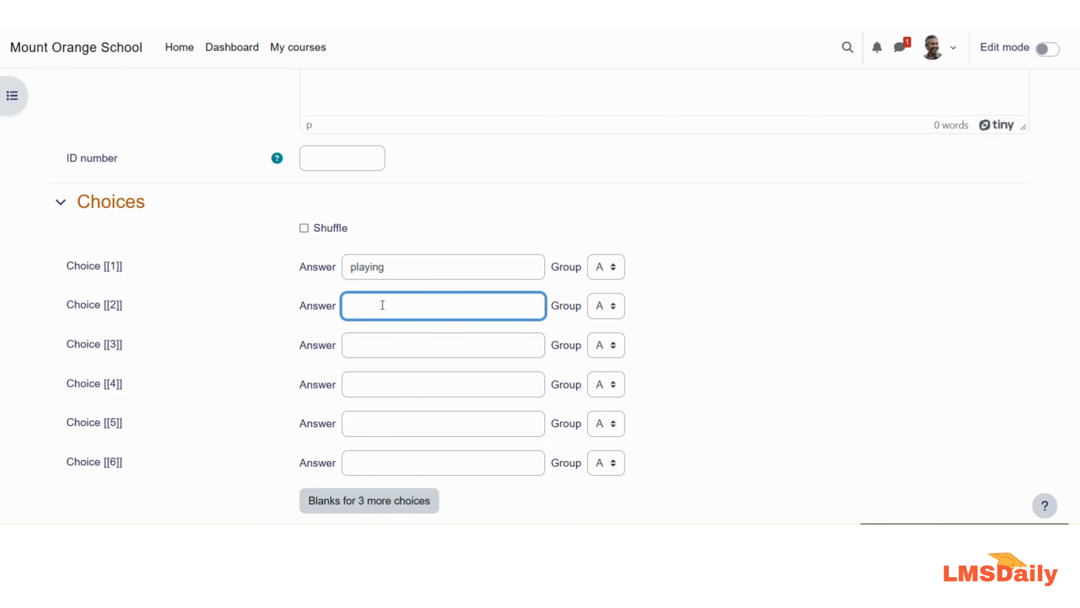
pyautogui.write('his')
pyautogui.click(408, 345)
pyautogui.write('running')
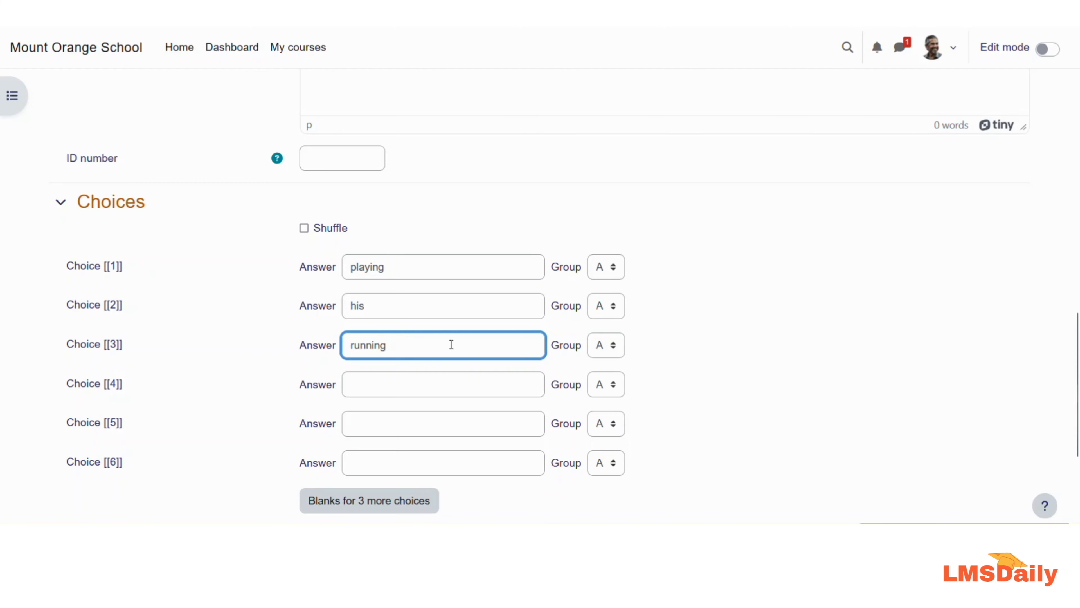
# Step: Set the group of the running choice to B
pyautogui.scroll(10, 451, 342)
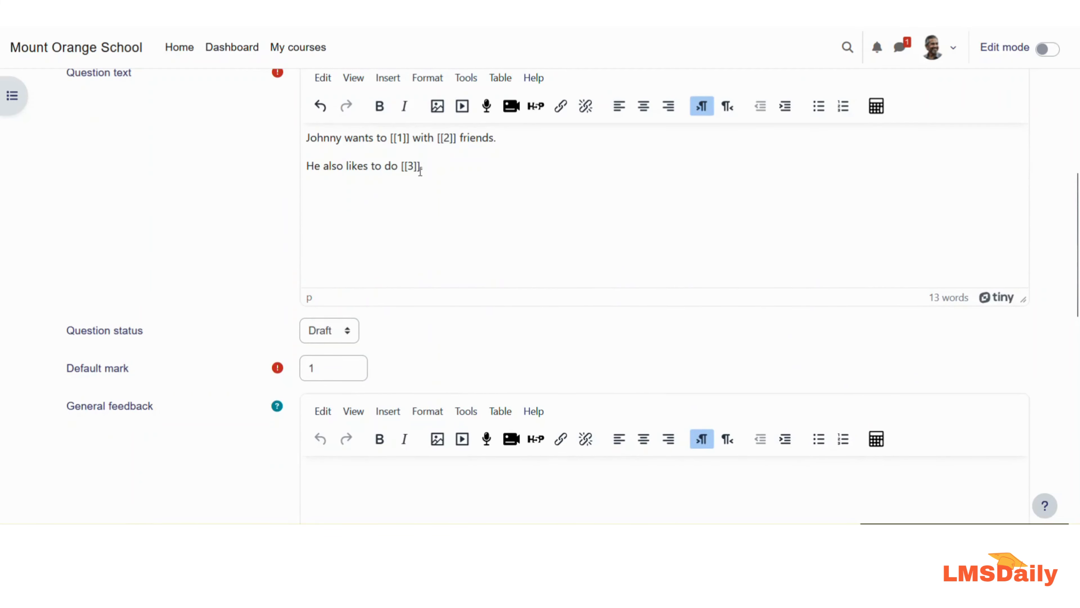
pyautogui.scroll(-10, 373, 286)
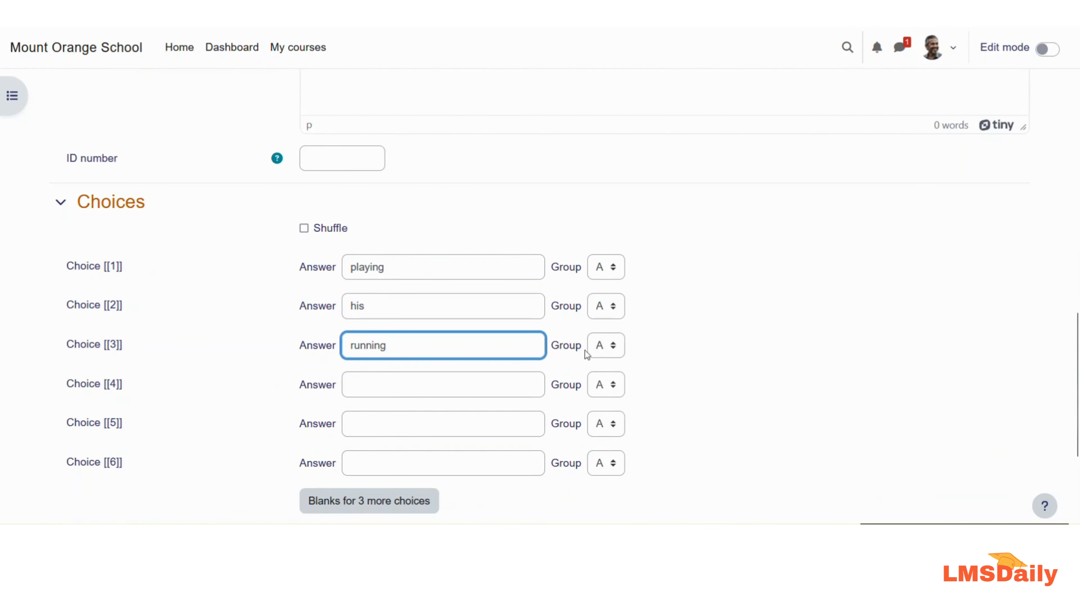
pyautogui.click(600, 346)
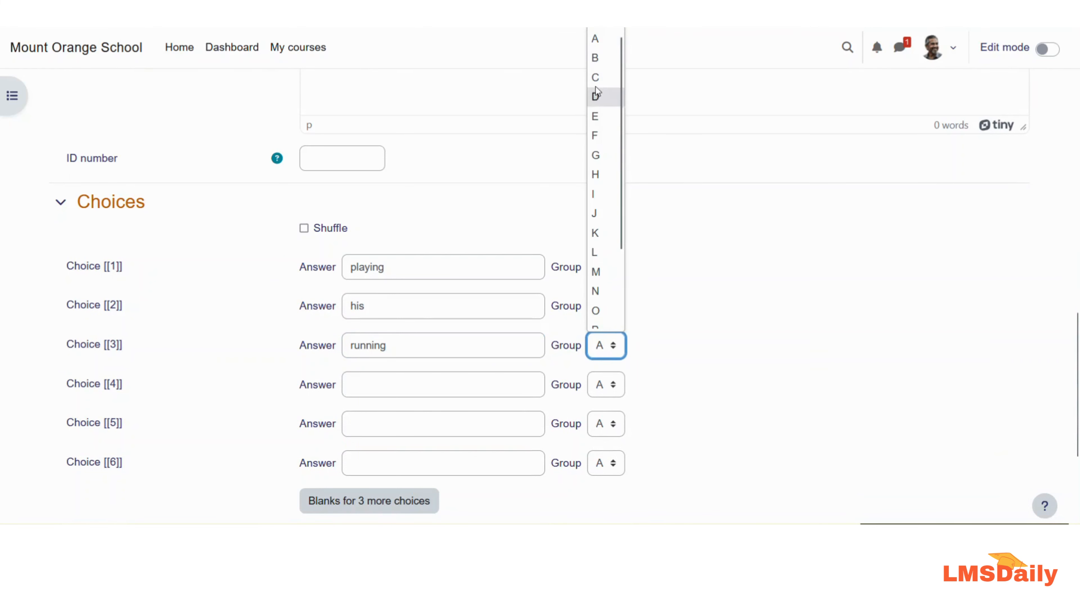
pyautogui.click(595, 64)
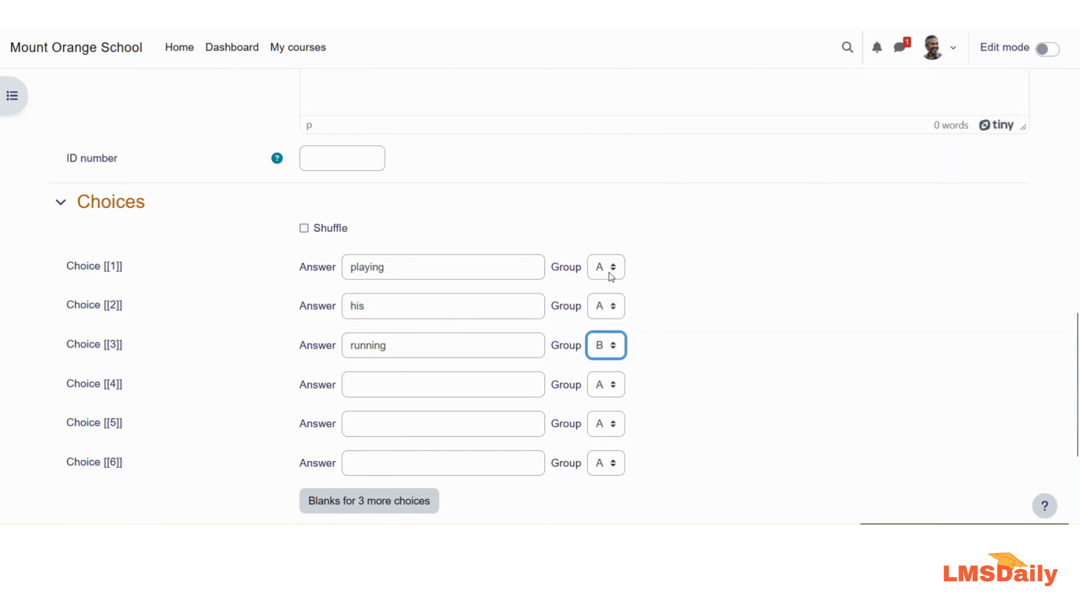
pyautogui.scroll(10, 271, 323)
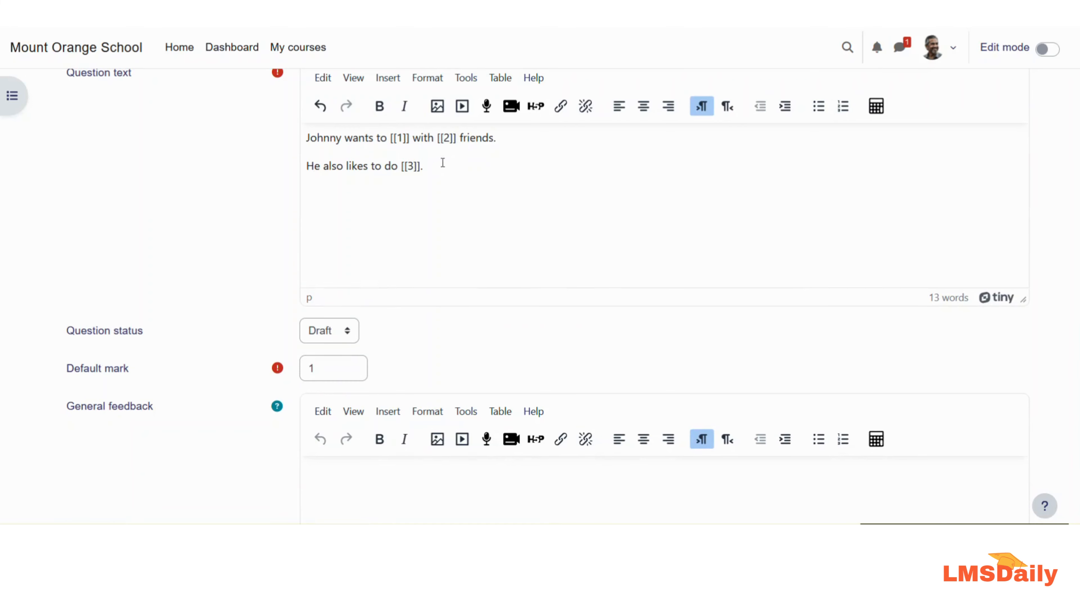
pyautogui.scroll(-6, 280, 342)
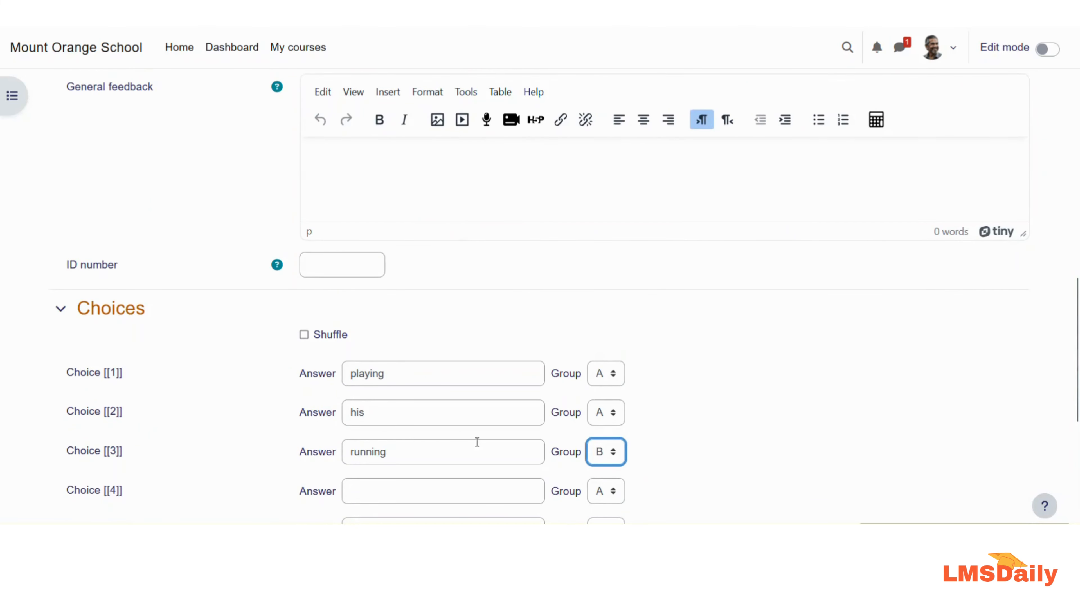
pyautogui.scroll(6, 271, 387)
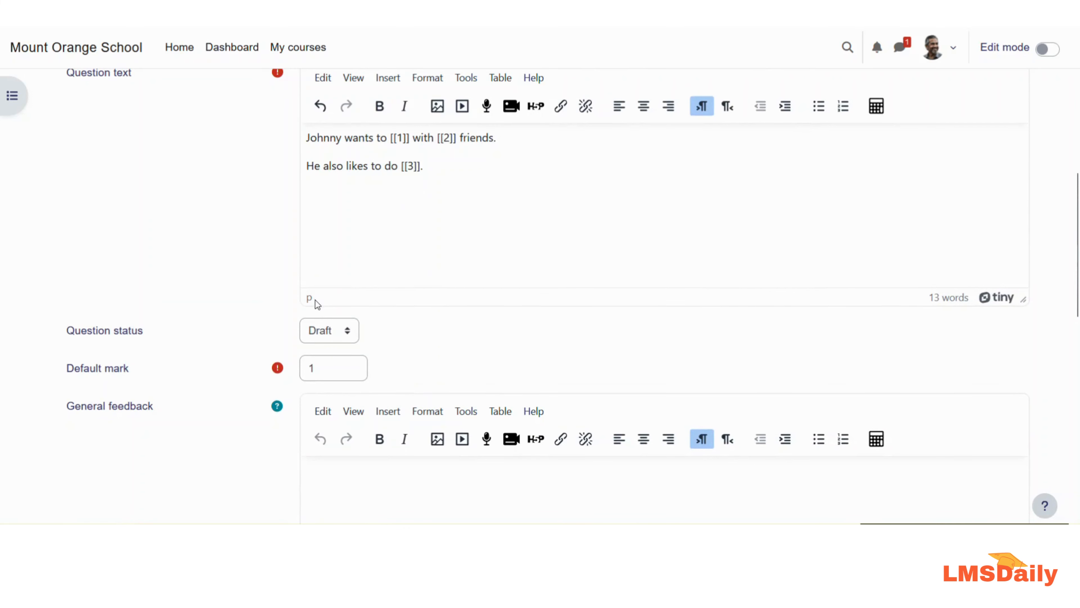
pyautogui.scroll(-10, 249, 335)
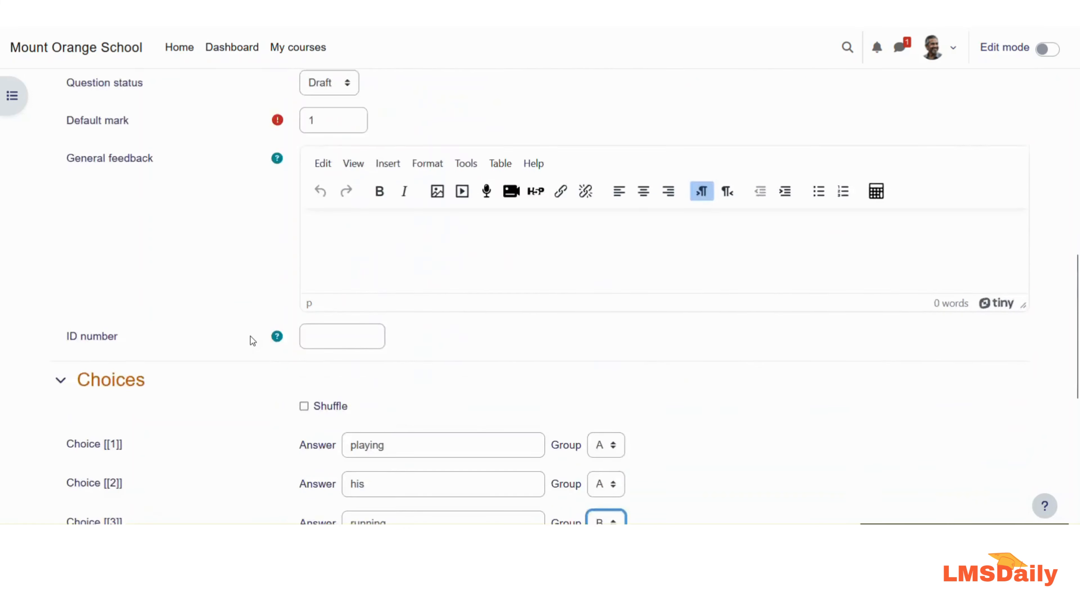
# Step: Add swimming as the fourth choice in group B
pyautogui.click(366, 274)
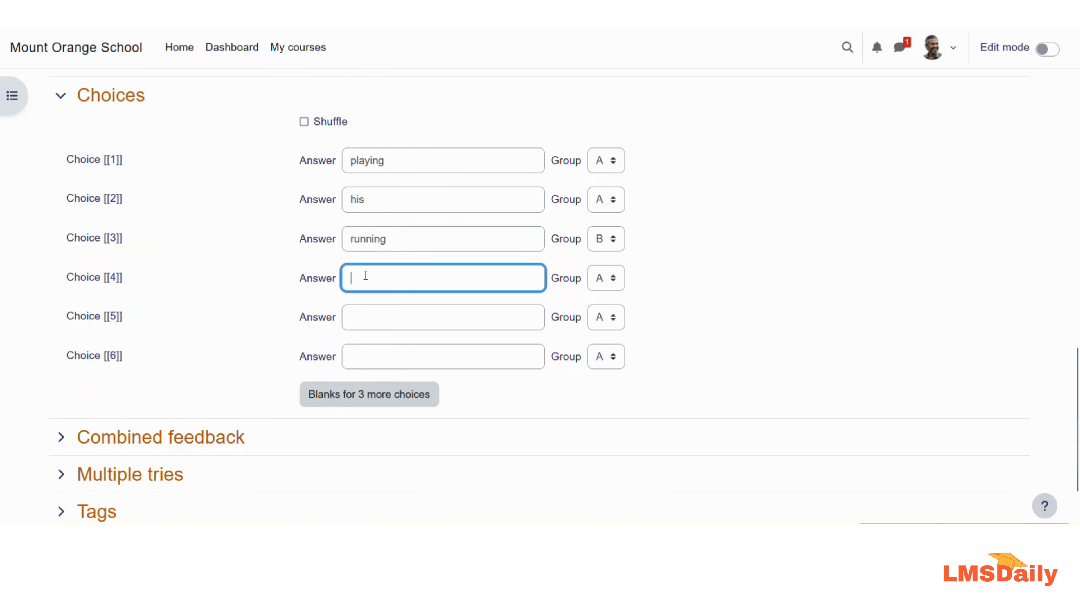
pyautogui.write('swimming')
pyautogui.click(605, 278)
pyautogui.click(603, 321)
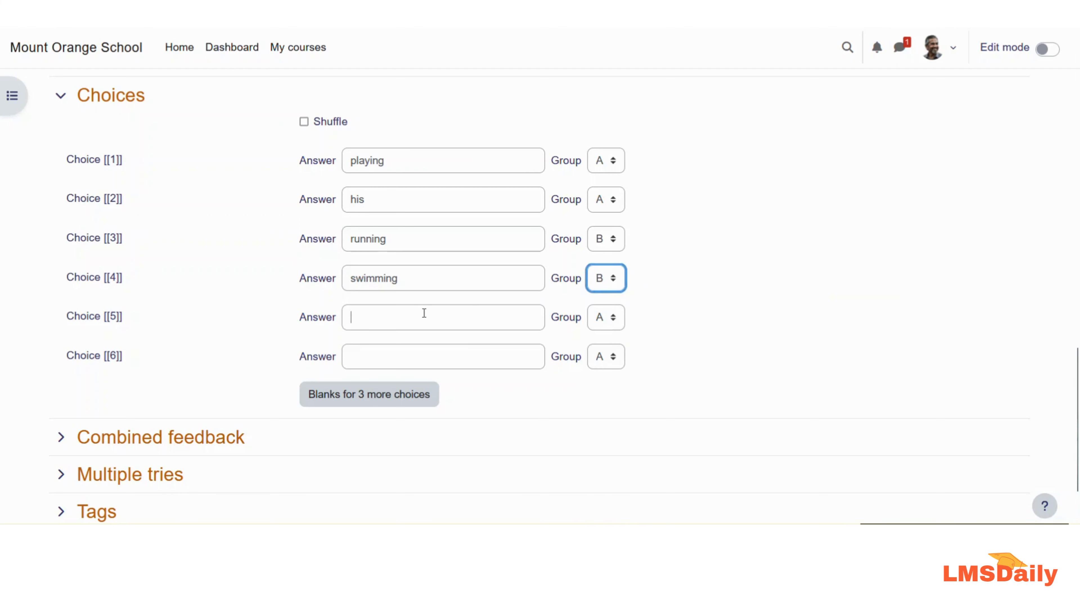
# Step: Add her and play as the fifth and sixth choices
pyautogui.click(424, 313)
pyautogui.write('her')
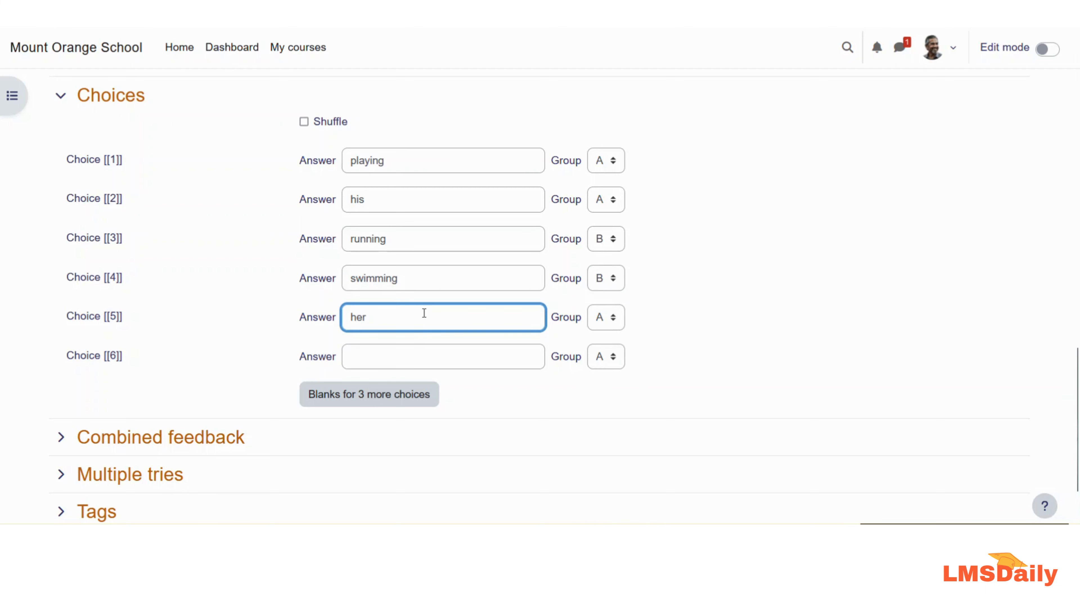
pyautogui.click(400, 357)
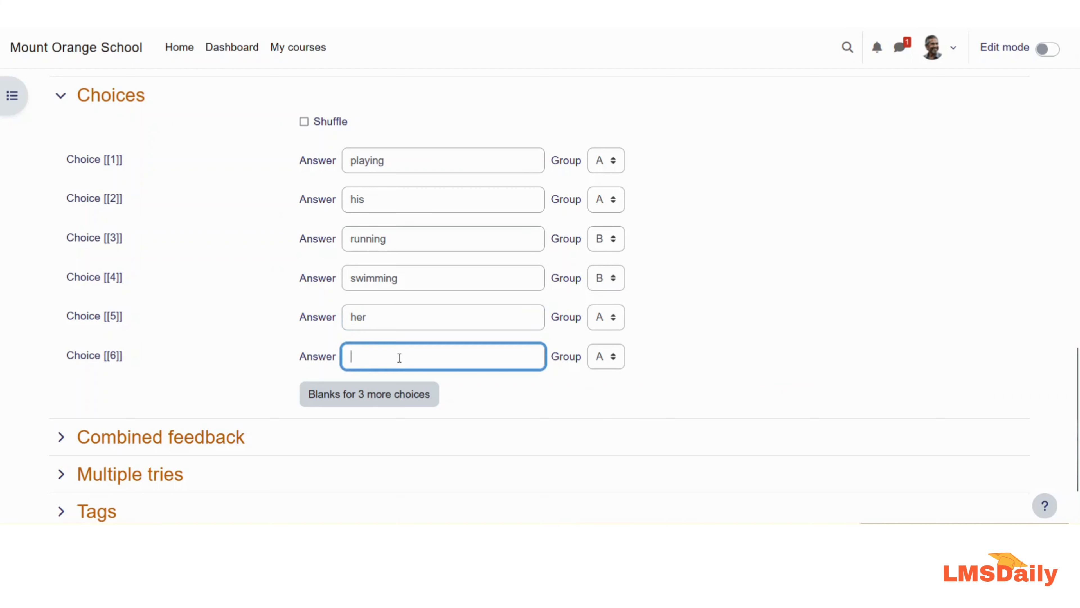
pyautogui.write('play')
pyautogui.scroll(-3, 163, 398)
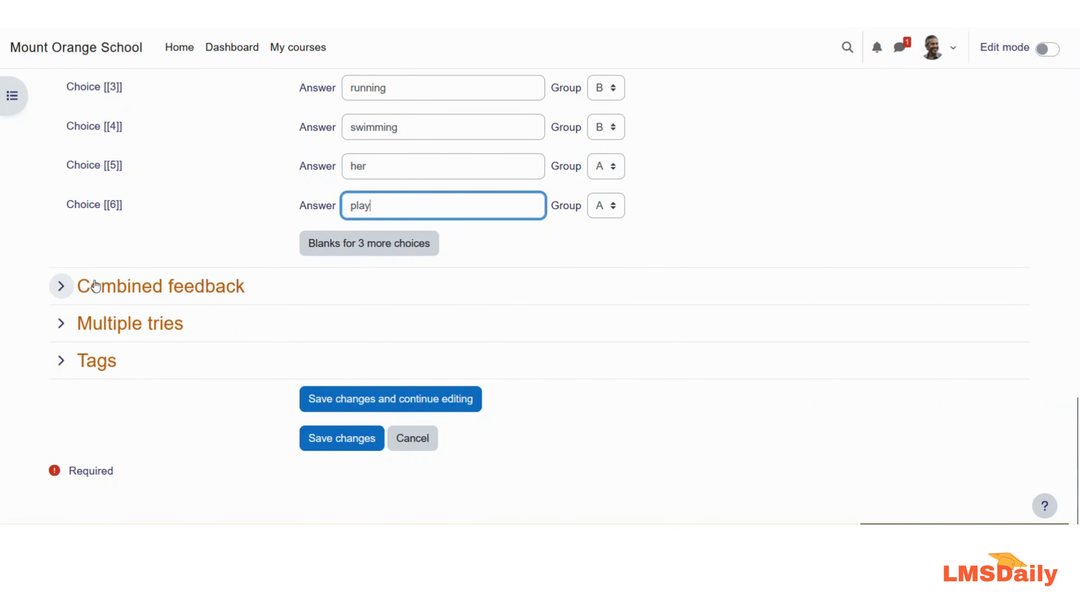
# Step: Expand Combined feedback and Multiple tries, keeping the 33.33333% penalty and empty hints
pyautogui.click(95, 285)
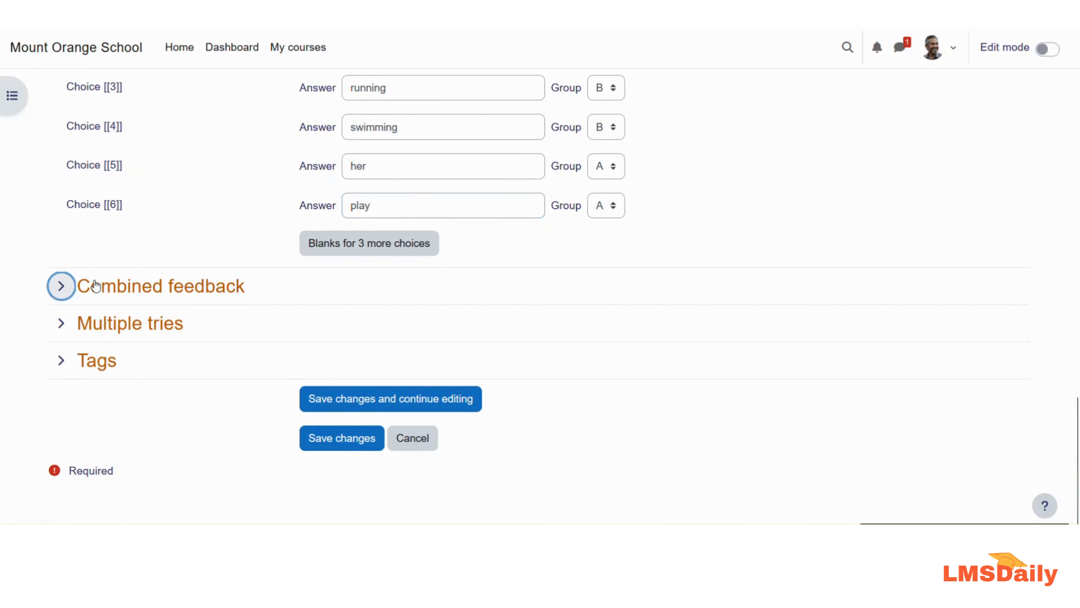
pyautogui.scroll(-2, 118, 289)
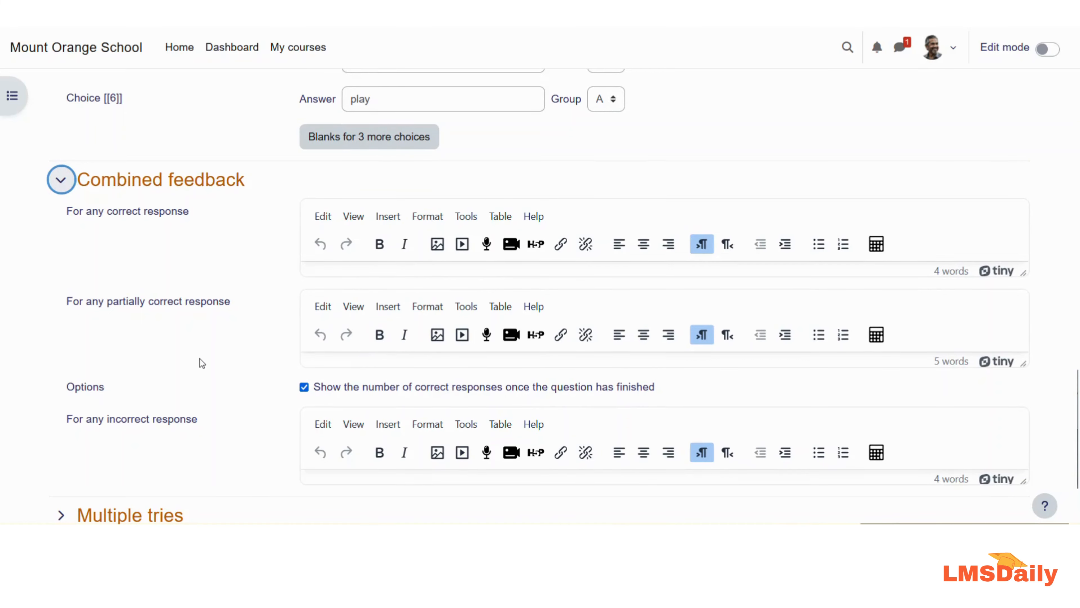
pyautogui.scroll(-2, 197, 357)
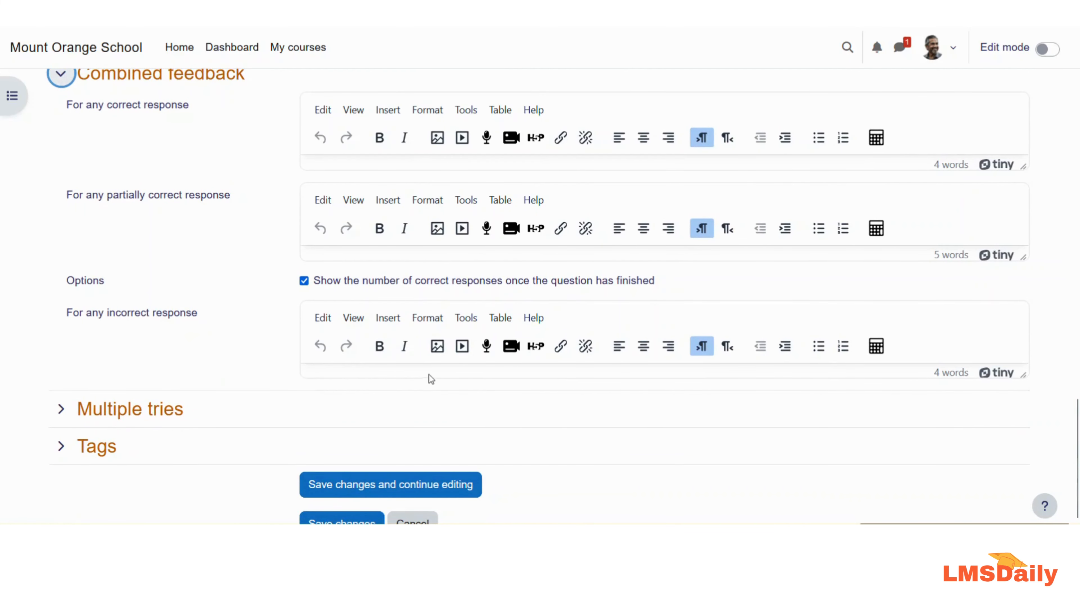
pyautogui.click(136, 409)
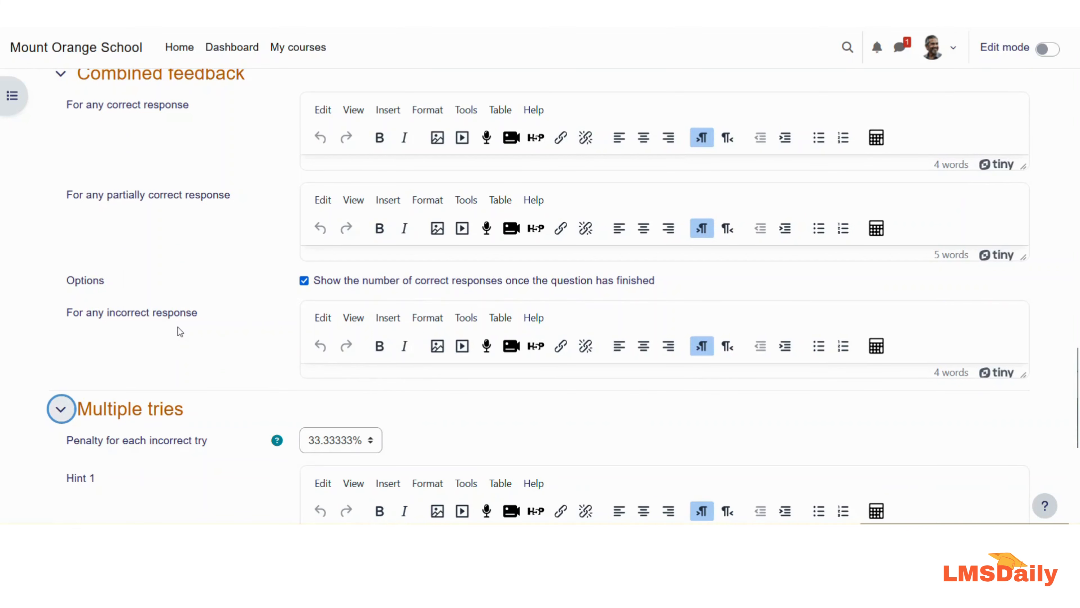
pyautogui.scroll(-4, 177, 327)
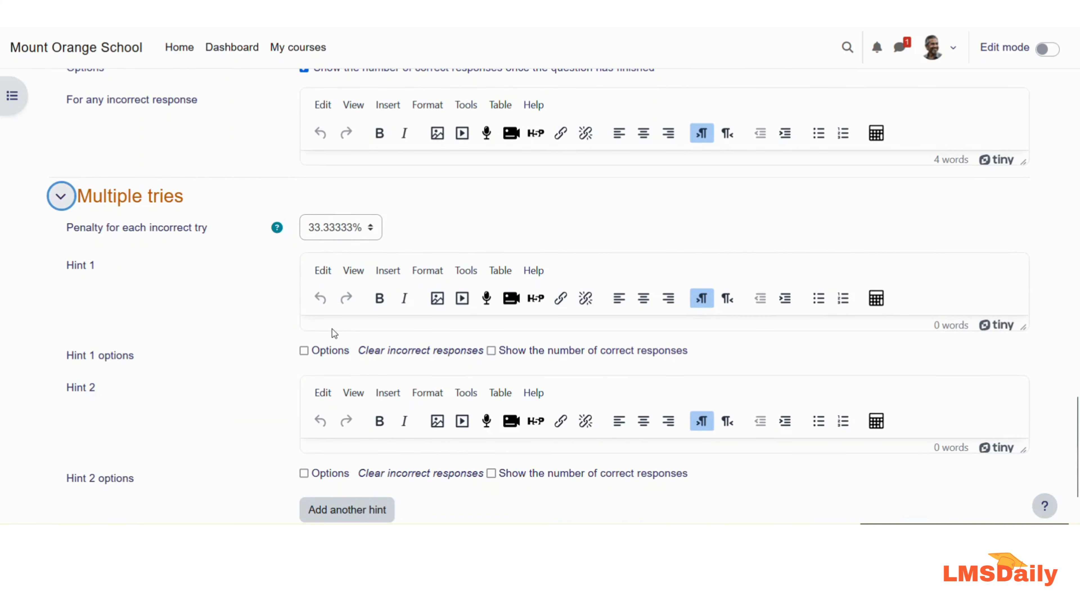
pyautogui.scroll(-2, 281, 308)
pyautogui.scroll(-2, 235, 313)
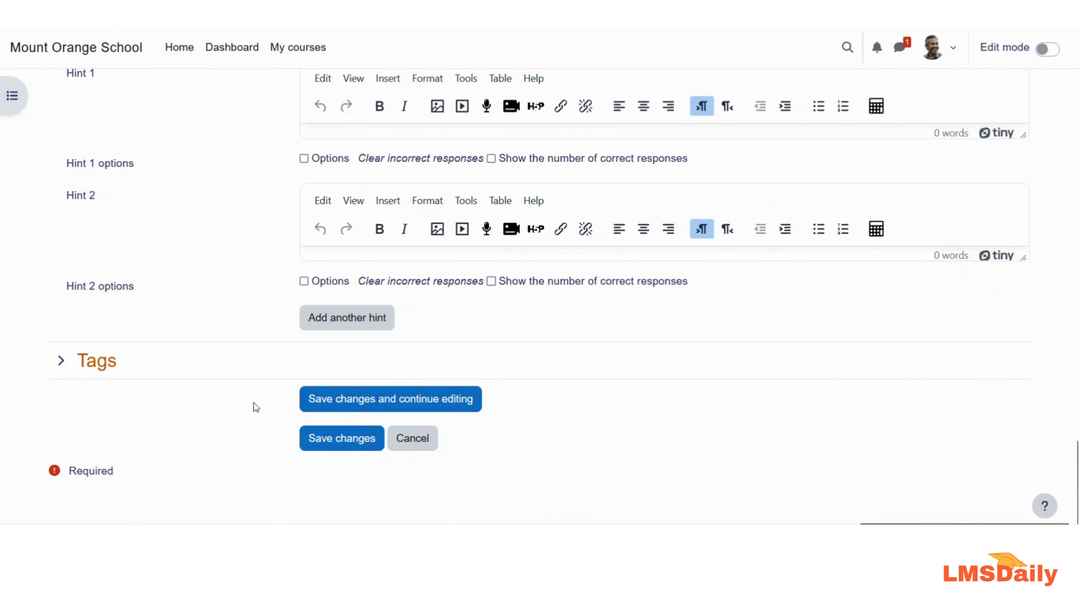
# Step: Save the question and preview 'english language' from its Edit menu in the bank
pyautogui.click(326, 437)
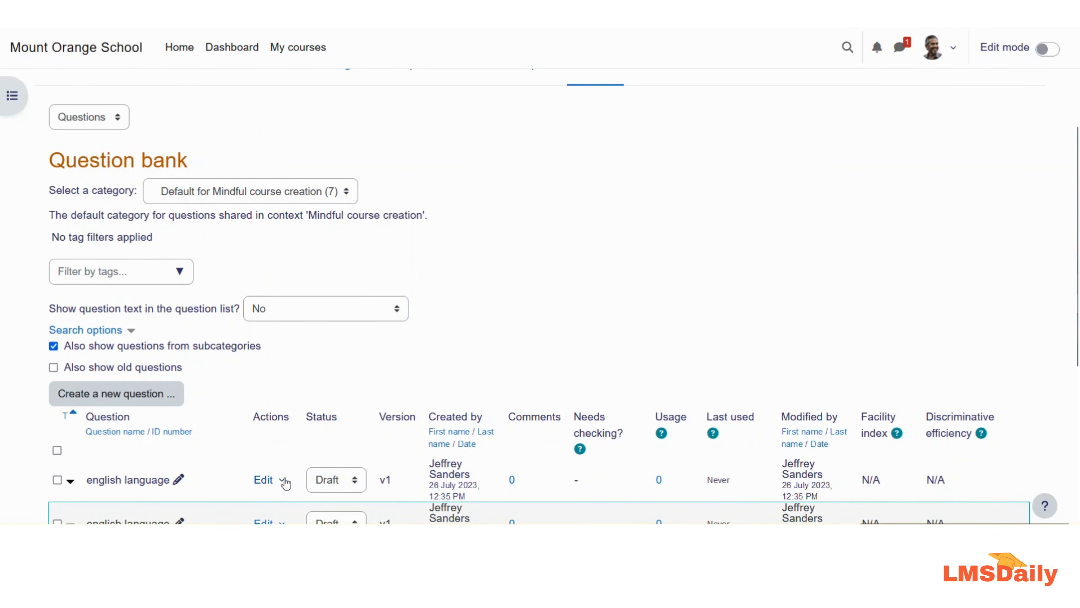
pyautogui.click(284, 482)
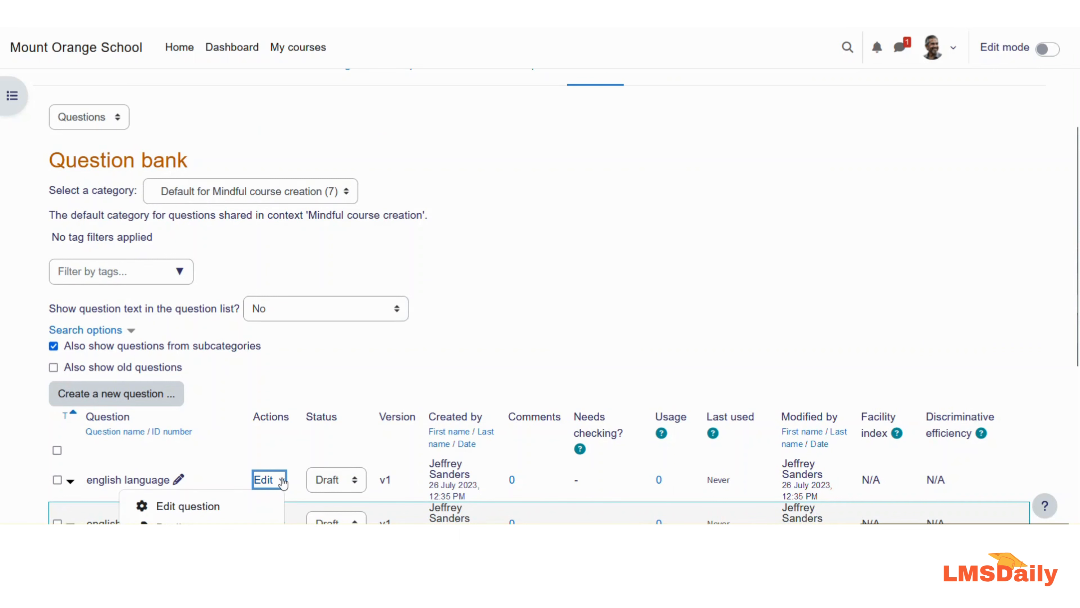
pyautogui.scroll(-3, 281, 477)
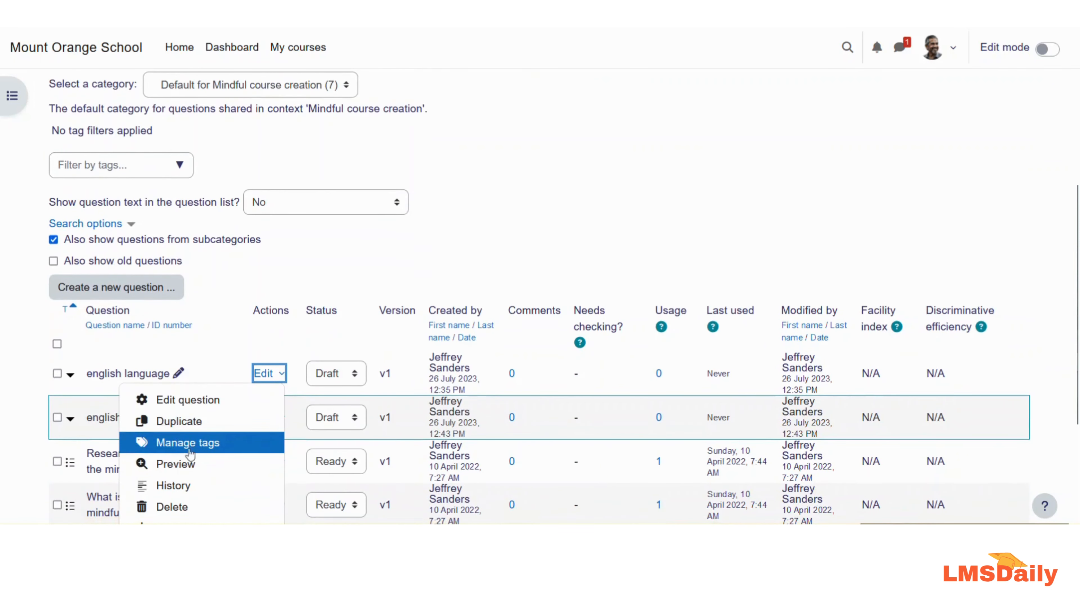
pyautogui.click(186, 463)
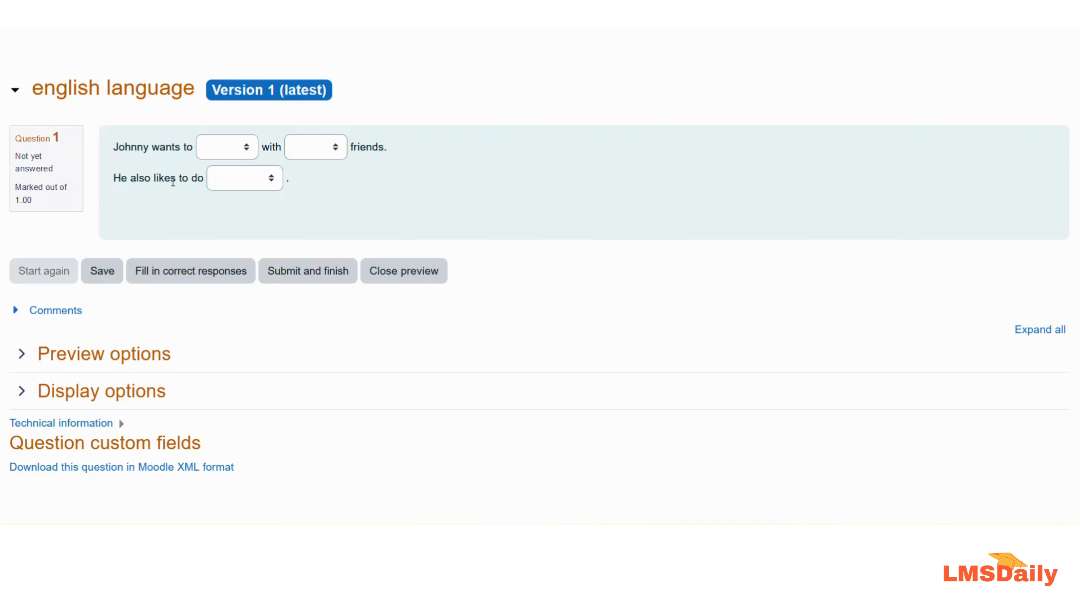
# Step: Answer the preview's blanks with playing, her and swimming, then submit and finish
pyautogui.click(228, 150)
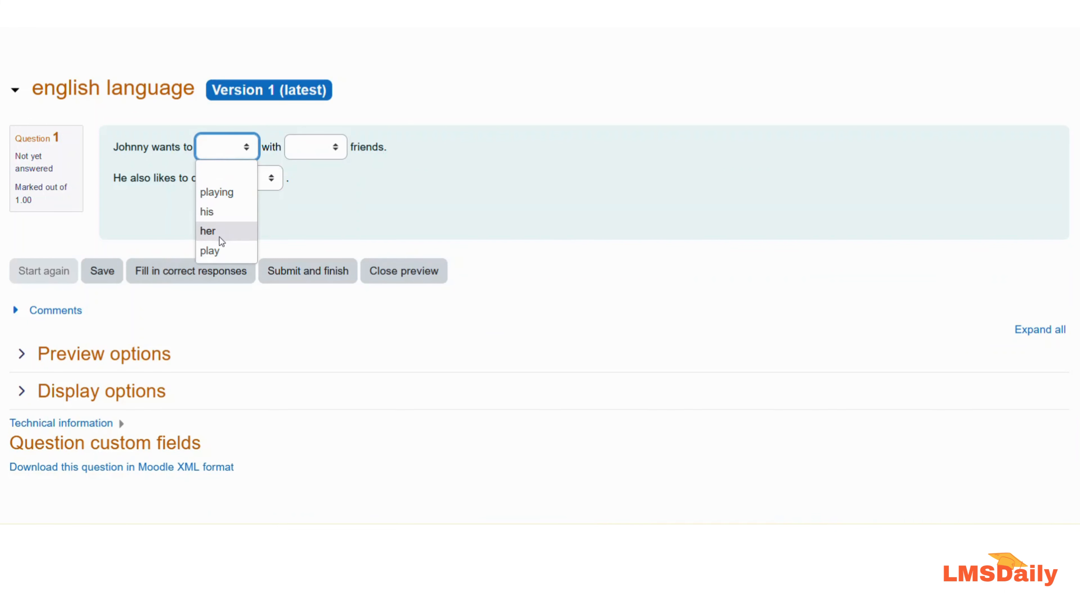
pyautogui.click(306, 149)
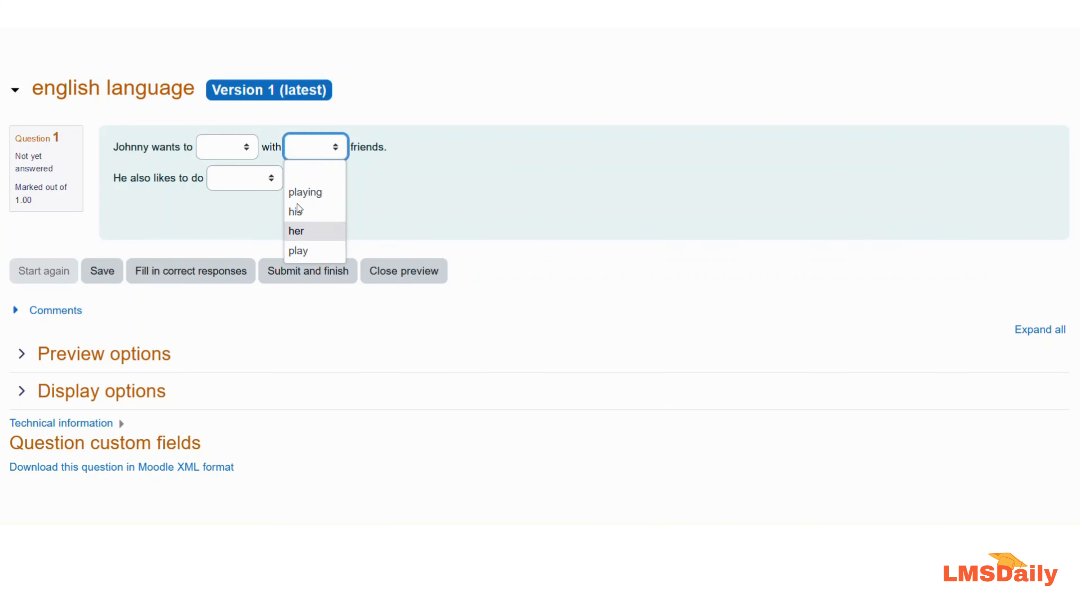
pyautogui.click(237, 153)
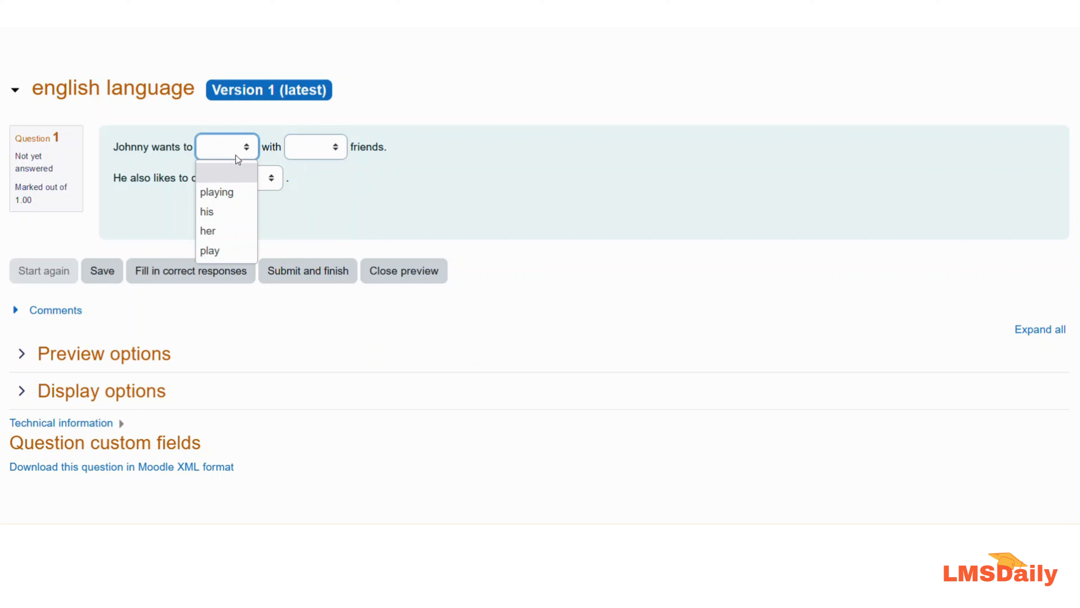
pyautogui.click(237, 193)
pyautogui.click(308, 149)
pyautogui.click(305, 231)
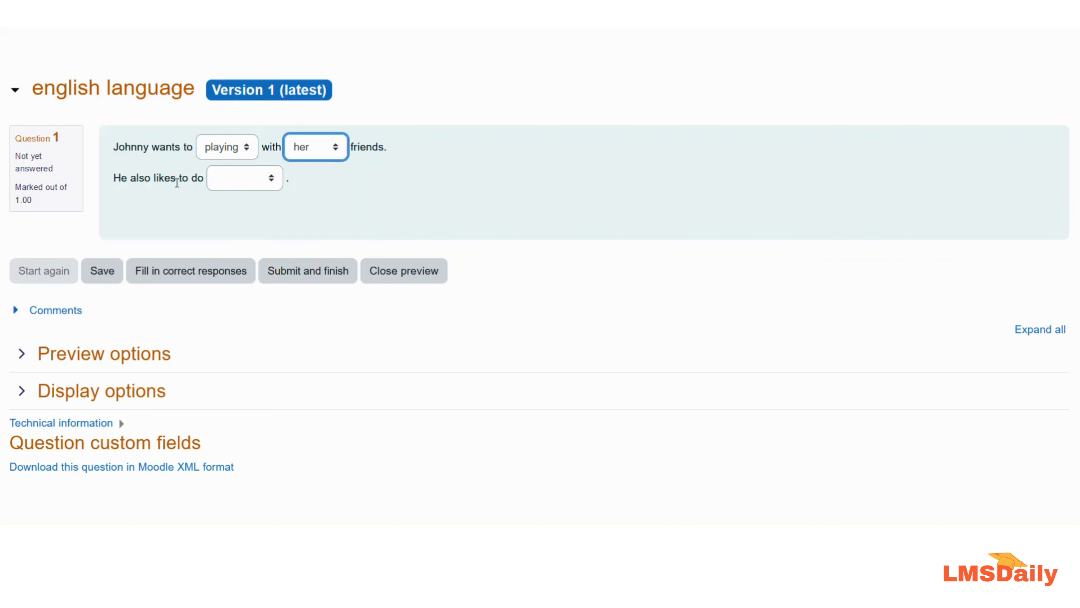
pyautogui.click(217, 178)
pyautogui.click(228, 242)
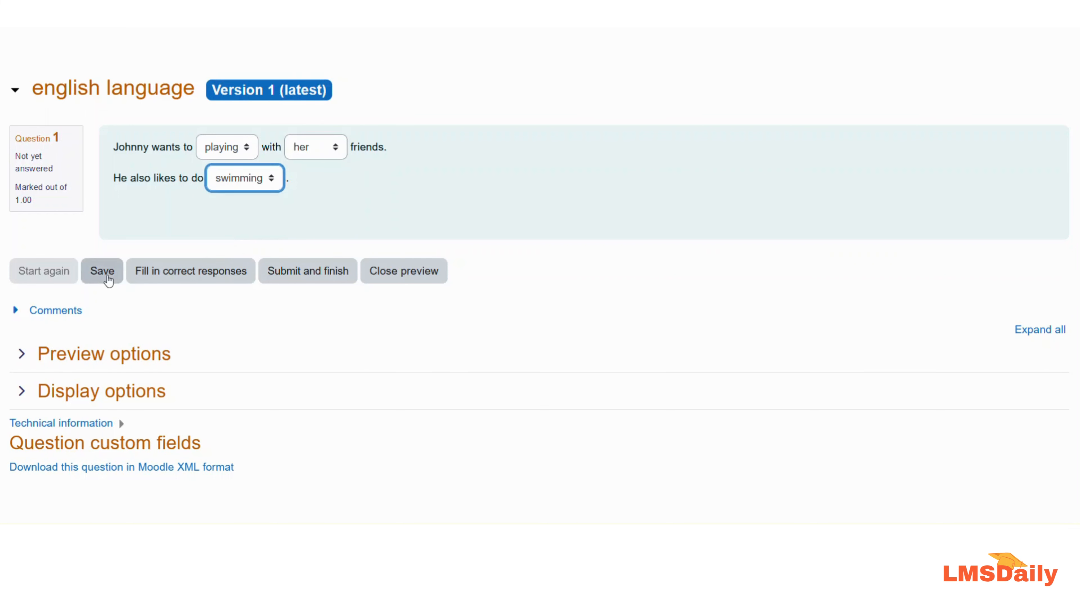
pyautogui.click(298, 272)
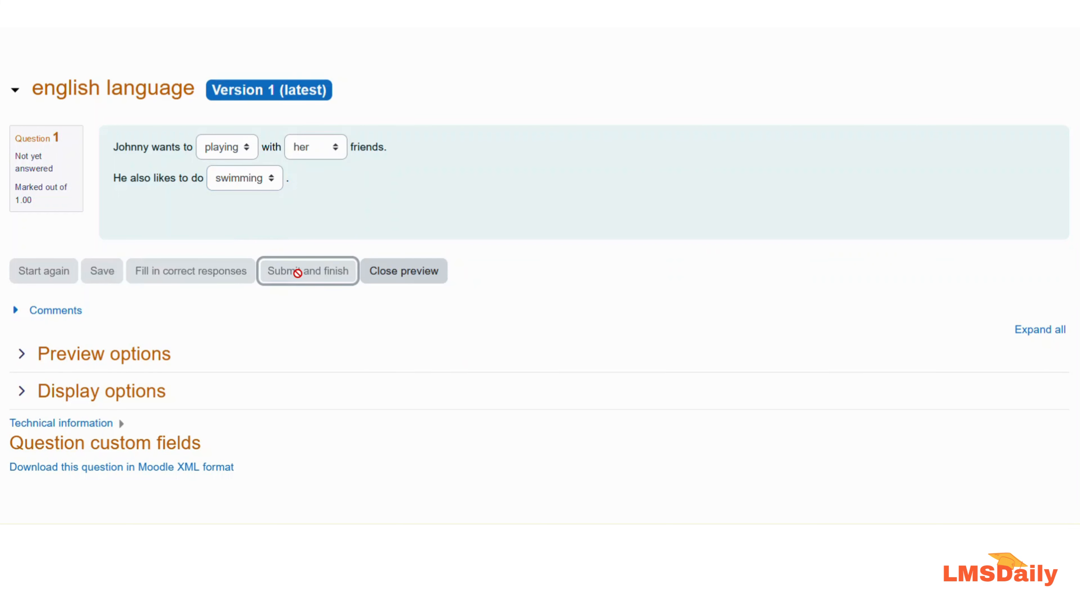